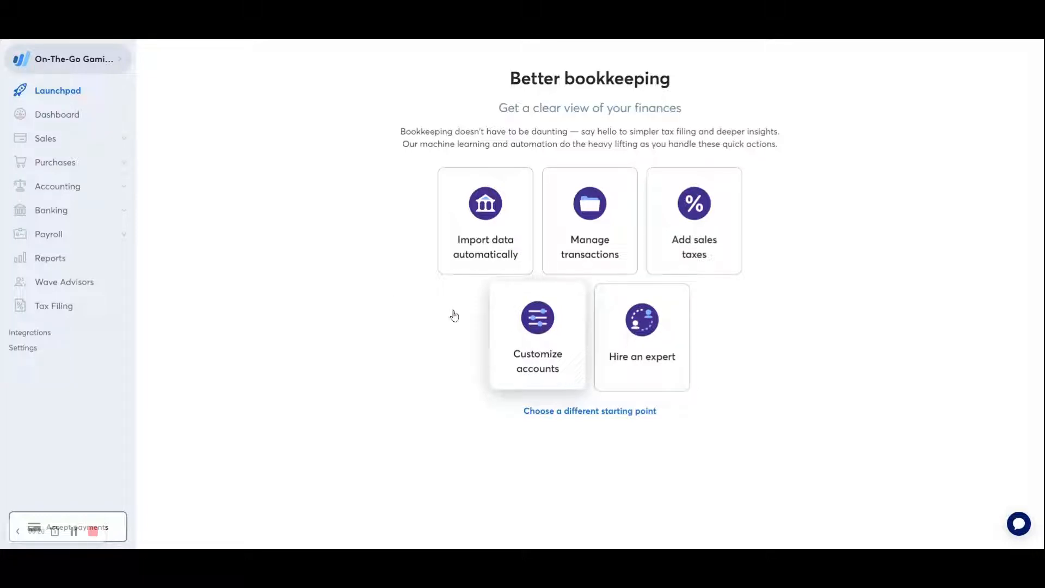
# - Open the business's Chart of Accounts and review the asset account categories
pyautogui.click(70, 192)
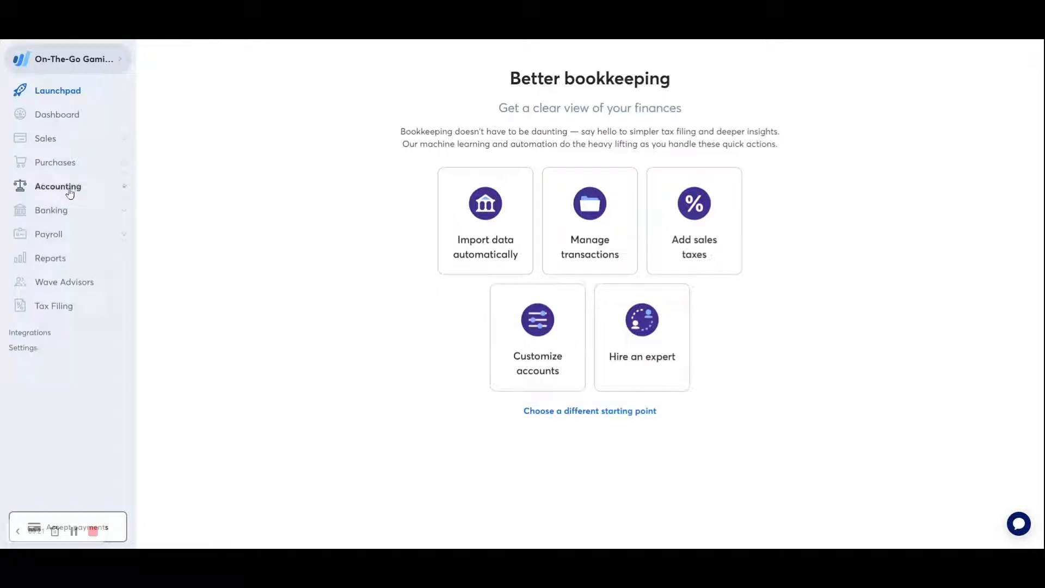
pyautogui.click(76, 244)
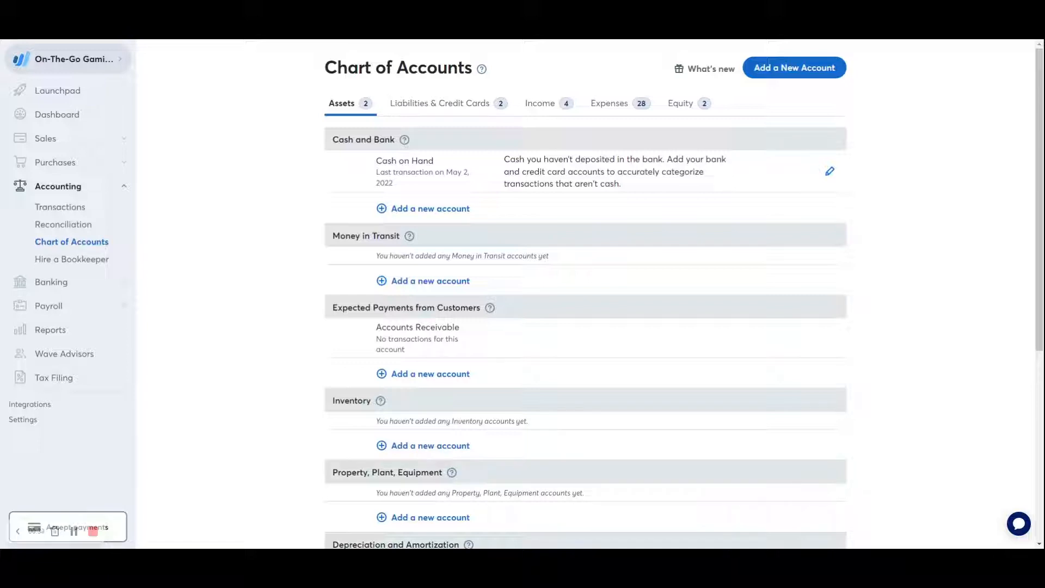
pyautogui.scroll(-3, 539, 285)
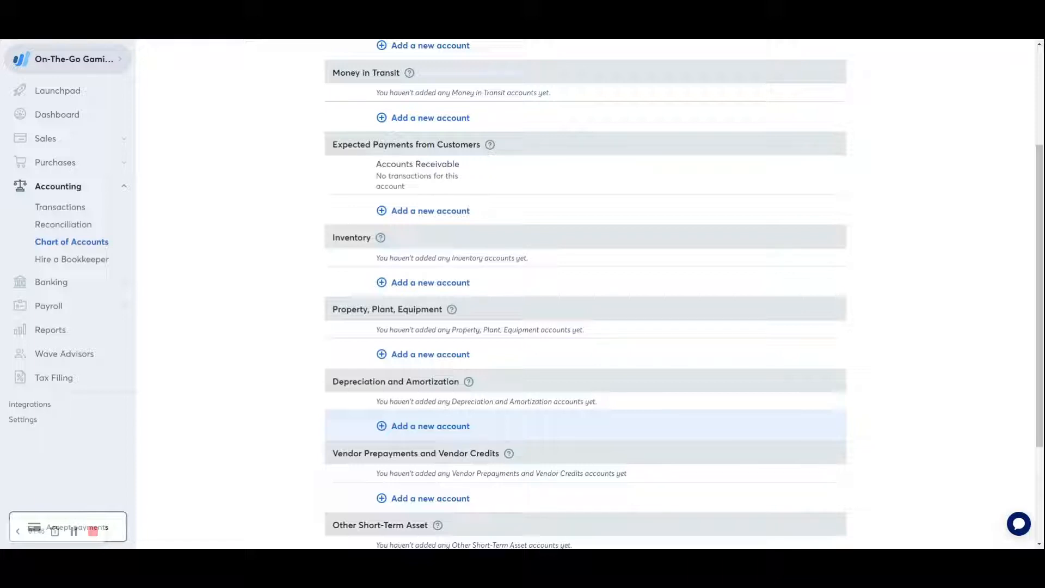
pyautogui.scroll(-1, 577, 450)
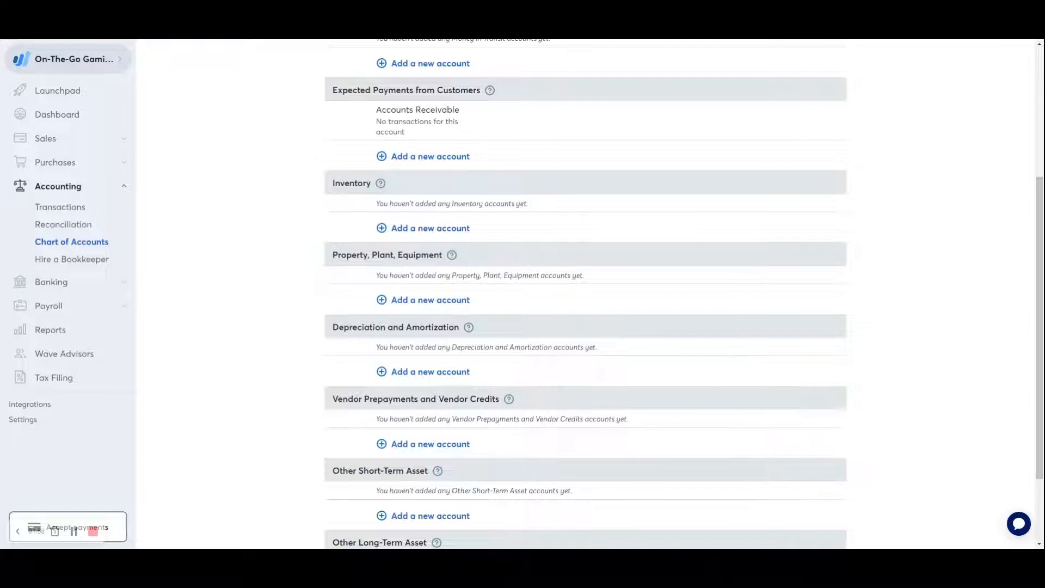
pyautogui.scroll(-1, 557, 435)
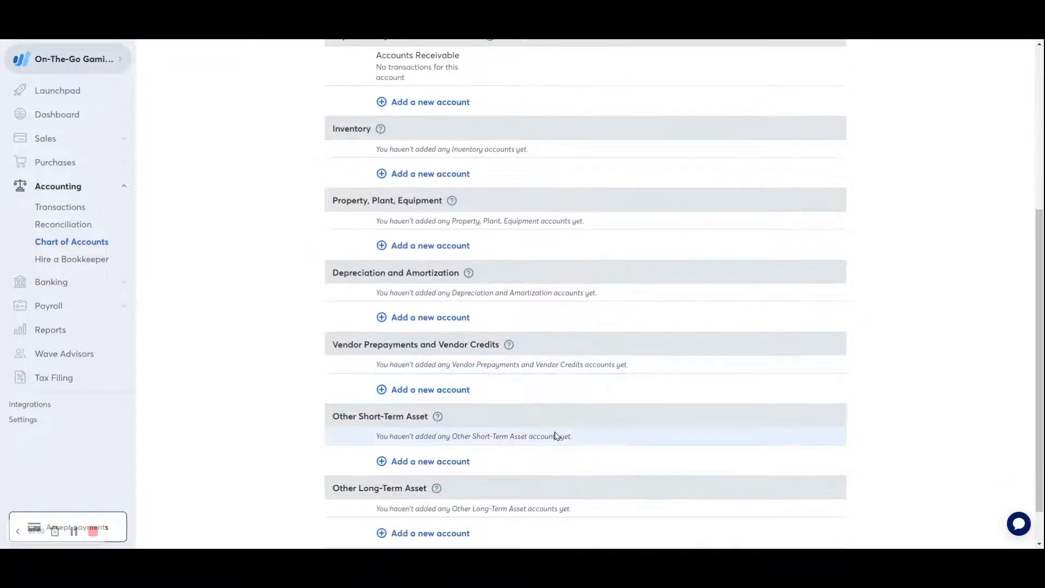
pyautogui.scroll(-1, 559, 463)
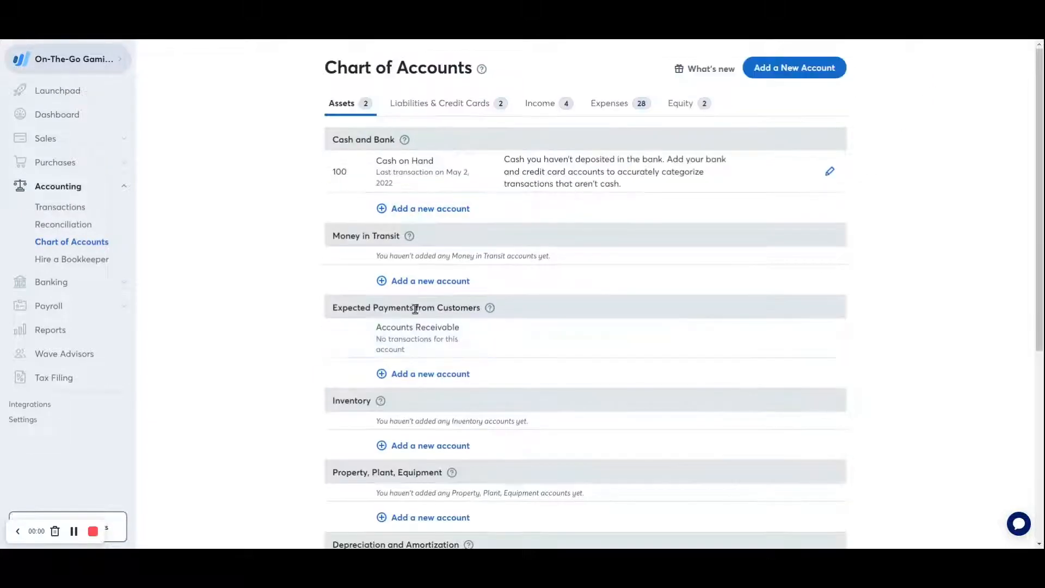
# - Add a Cash and Bank account named "Prime Bank - Operating" and save it
pyautogui.click(422, 209)
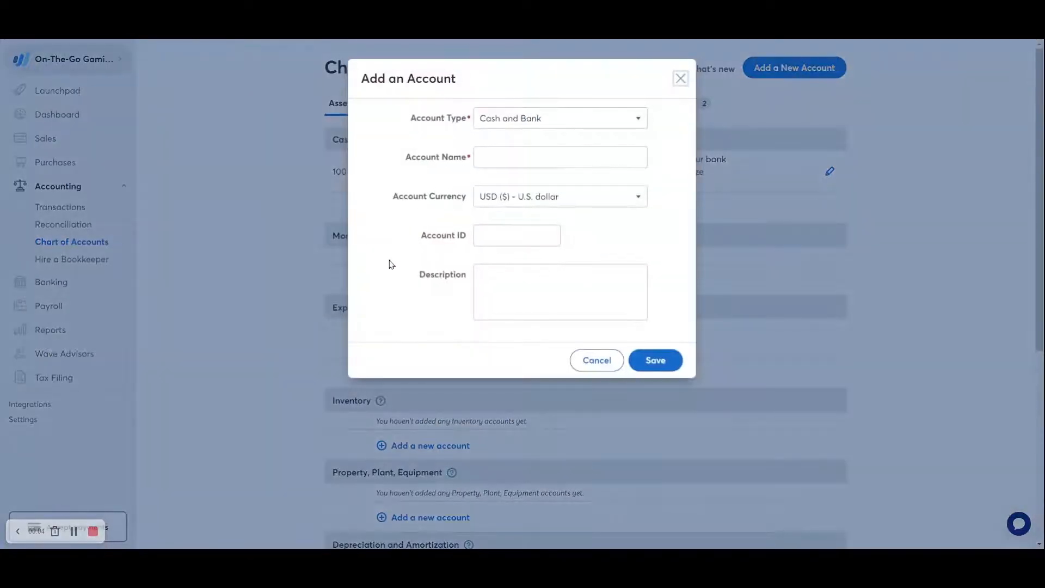
pyautogui.click(497, 157)
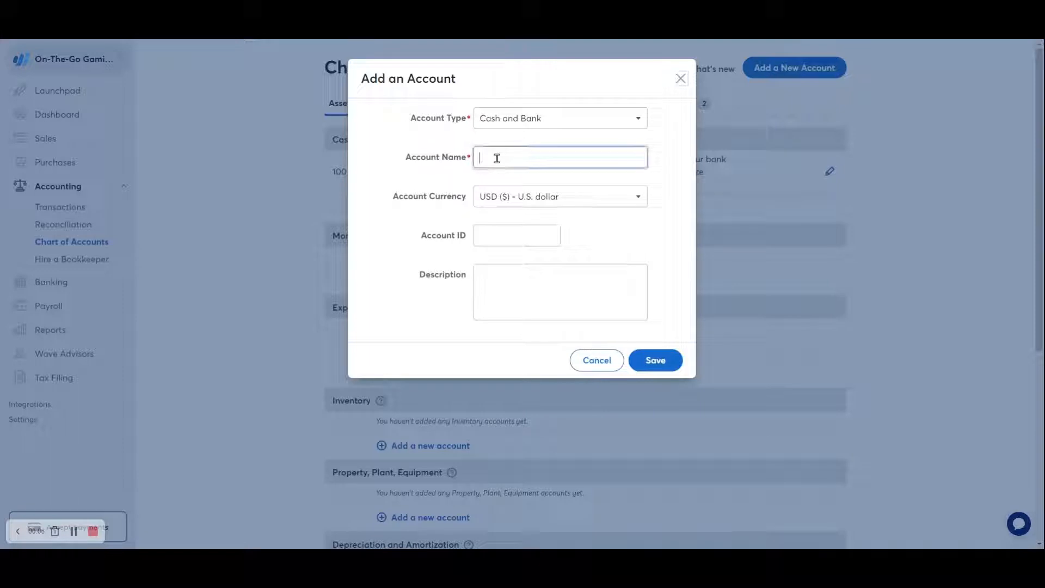
pyautogui.click(508, 157)
pyautogui.write('Prime Bank - Operating')
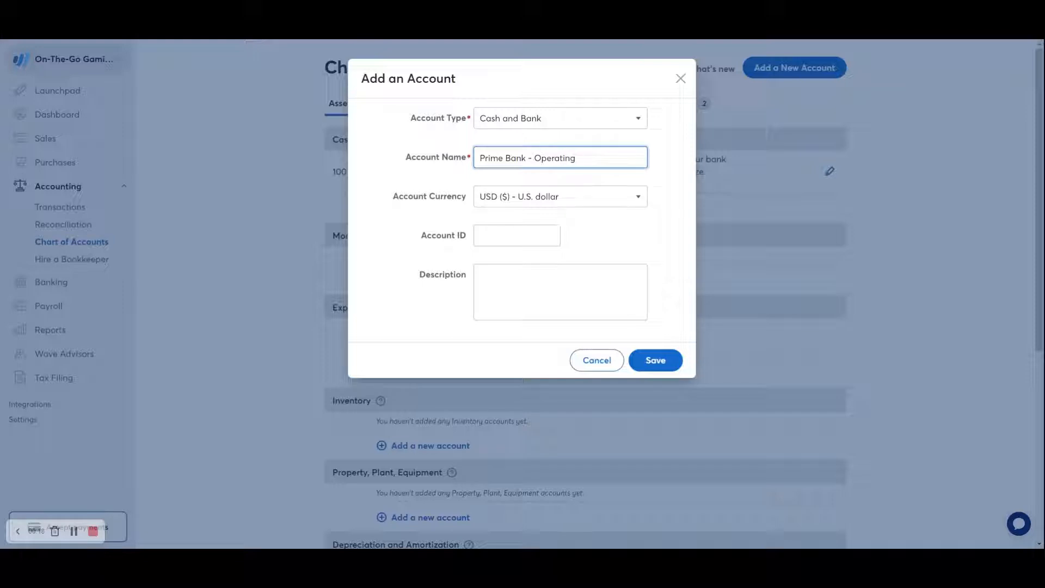
pyautogui.click(641, 360)
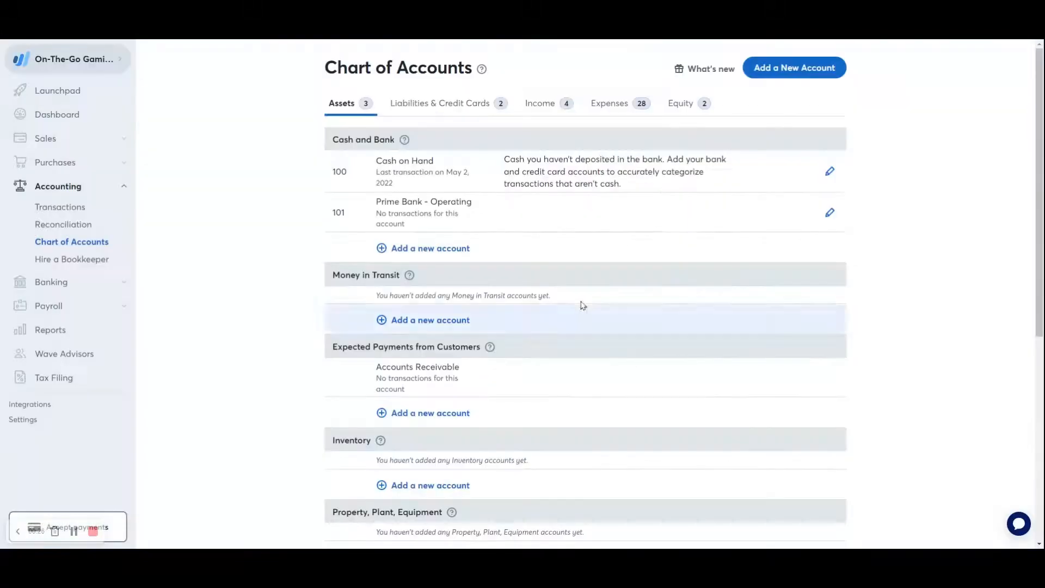
# - Add another Cash and Bank account named "Prime Bank - Payroll" and save it
pyautogui.click(423, 250)
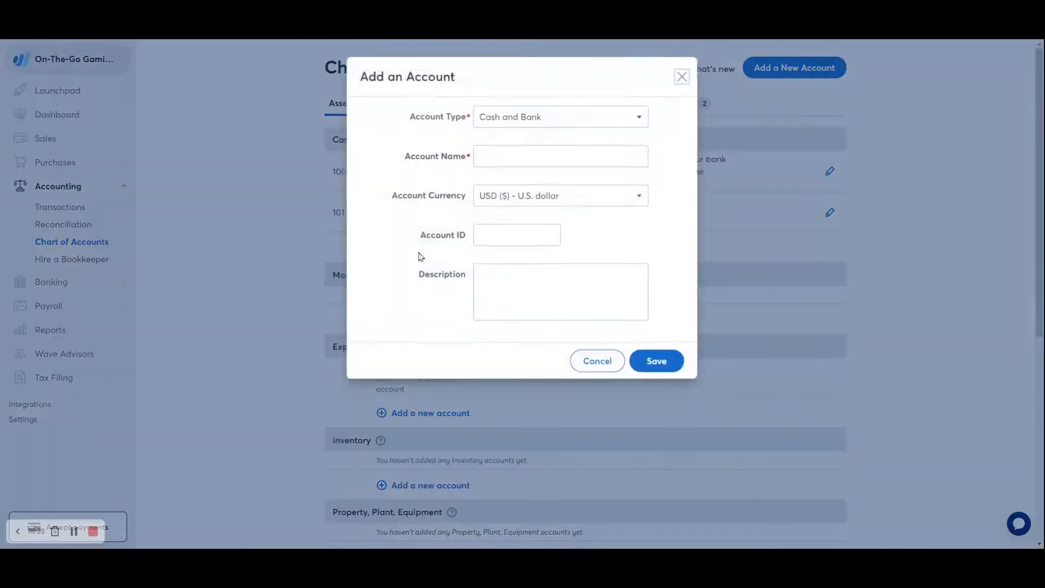
pyautogui.click(495, 155)
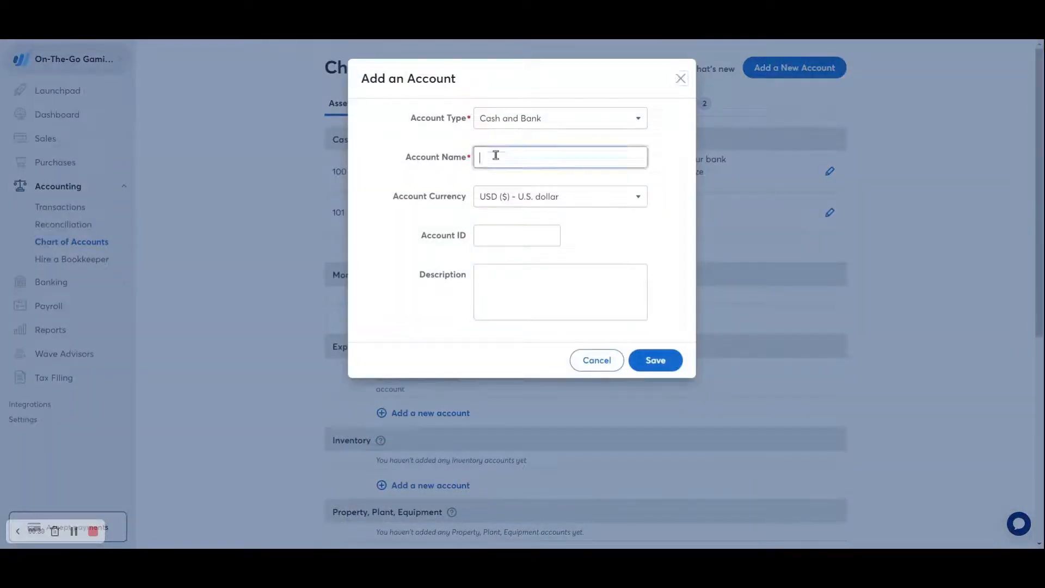
pyautogui.write('Prime Bank - Payroll')
pyautogui.click(651, 360)
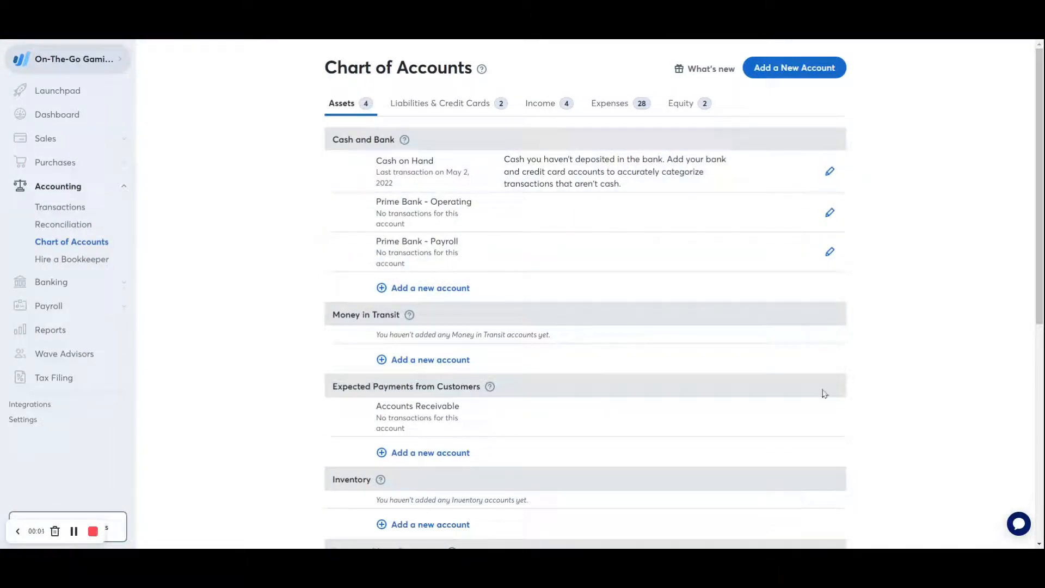
# - Create and save a Money in Transit account named "Stripe"
pyautogui.click(433, 361)
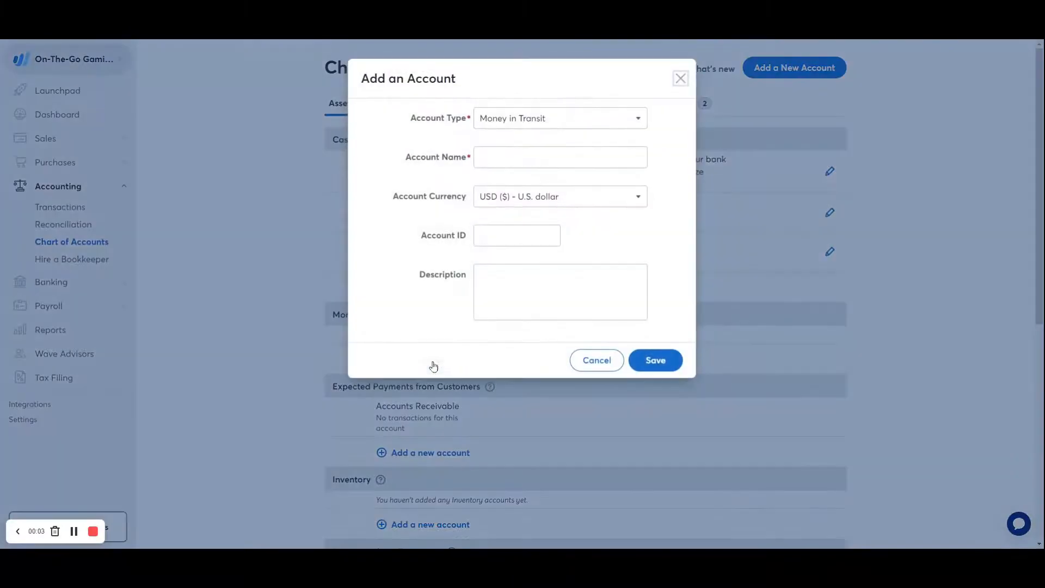
pyautogui.click(504, 154)
pyautogui.write('Stripe')
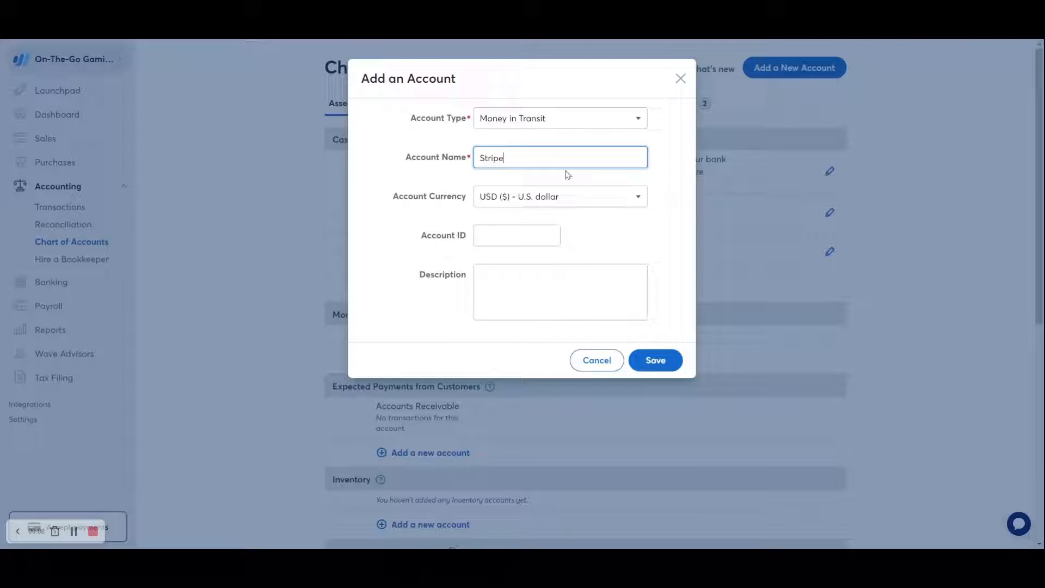
pyautogui.click(646, 357)
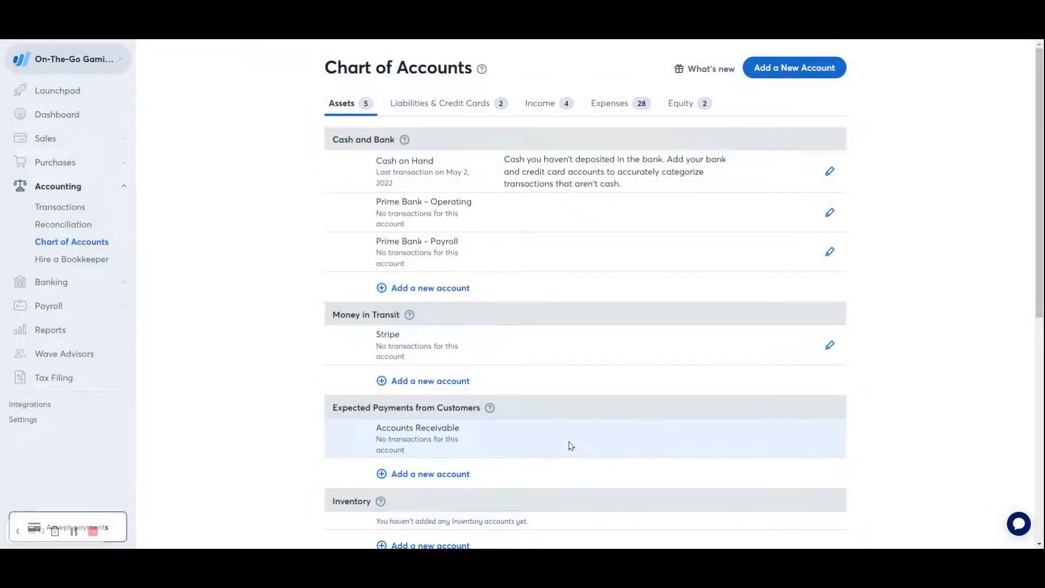
# - Create and save an Inventory account named "Consoles"
pyautogui.scroll(-1, 568, 446)
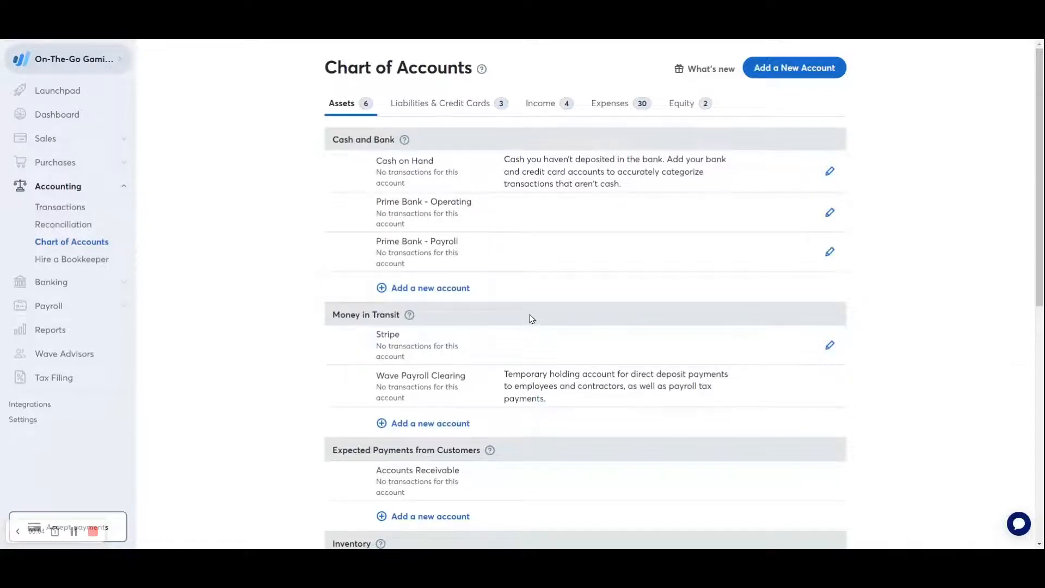
pyautogui.scroll(-3, 882, 254)
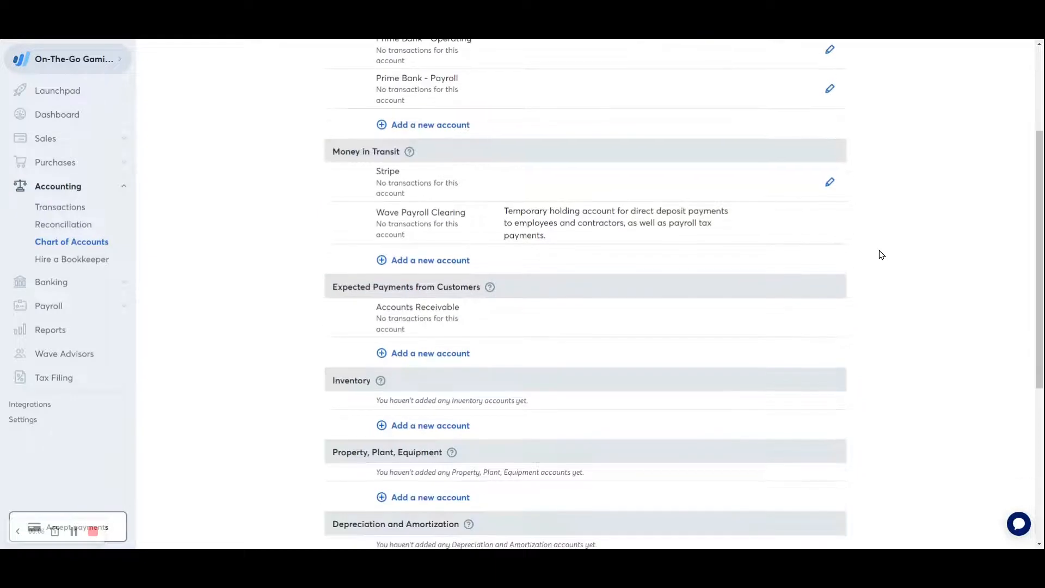
pyautogui.scroll(-1, 882, 255)
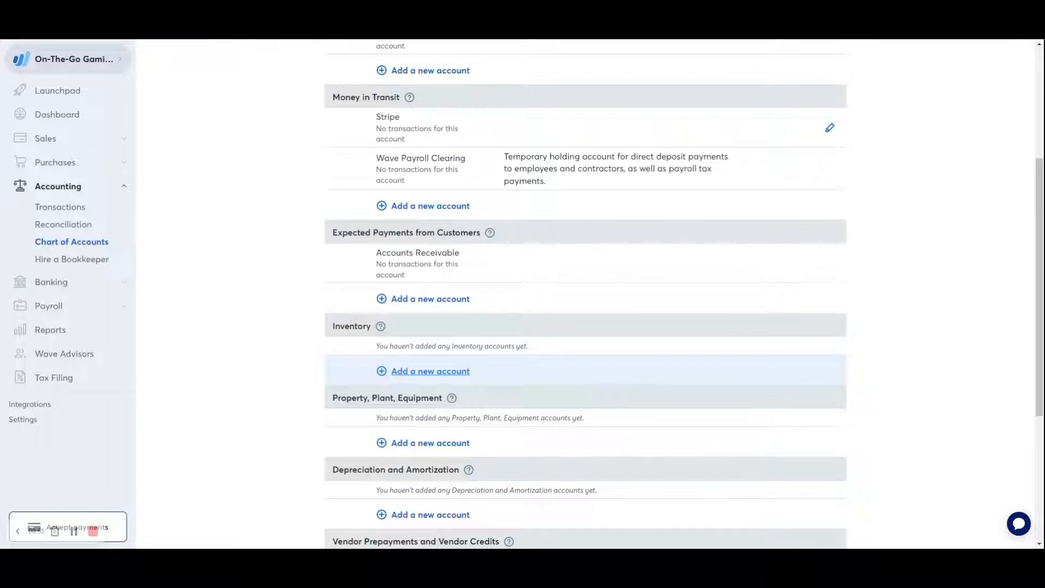
pyautogui.click(419, 373)
pyautogui.click(527, 158)
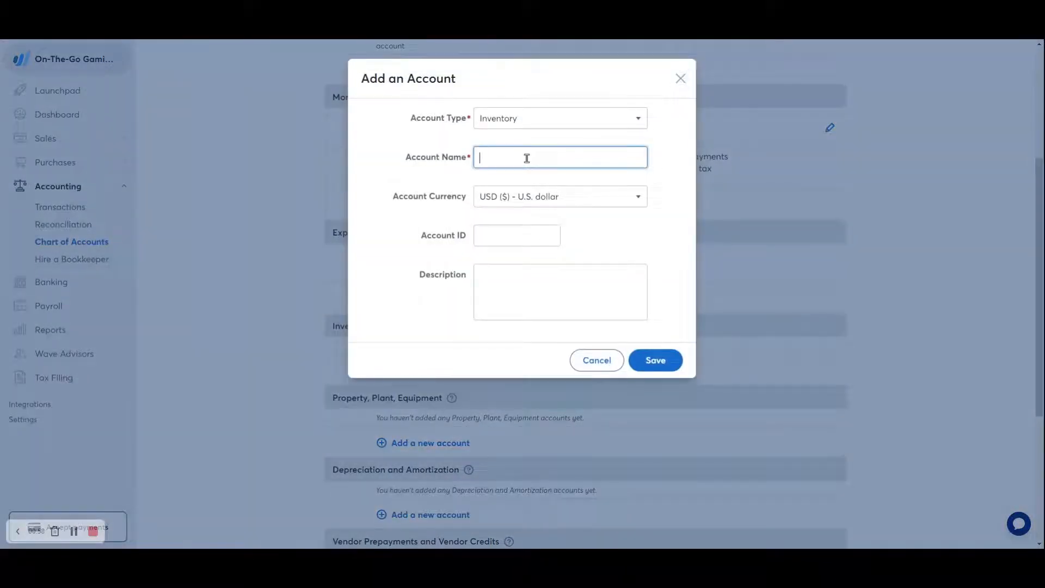
pyautogui.write('Consoles')
pyautogui.click(656, 360)
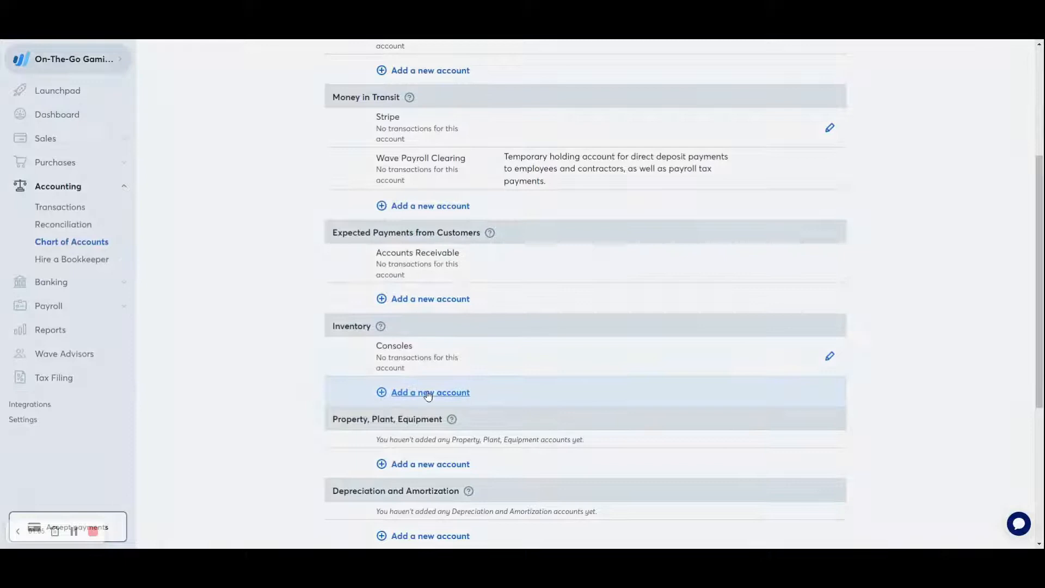
# - Add a second Inventory account named "Accessories" and save it
pyautogui.click(429, 396)
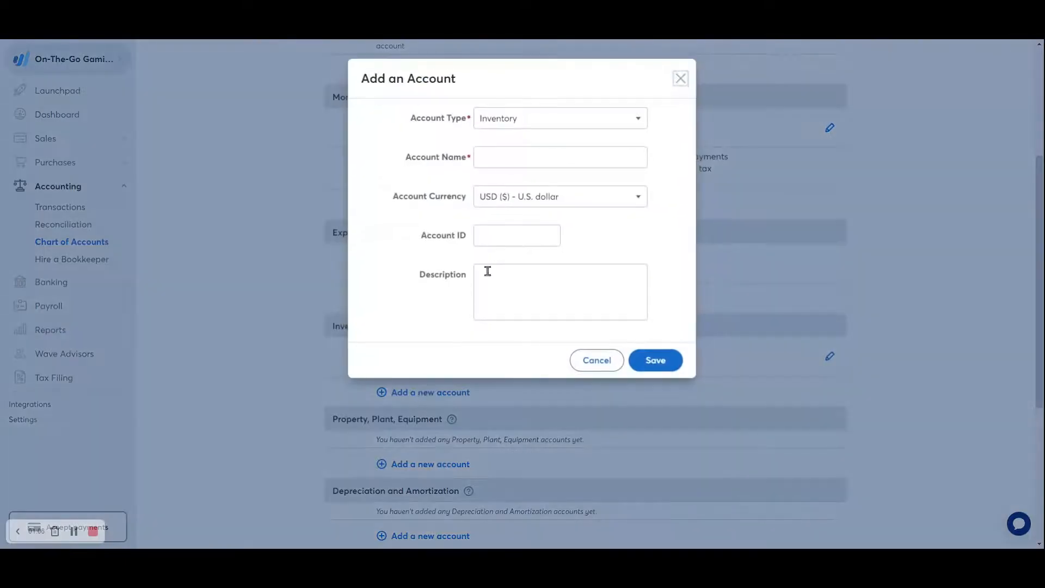
pyautogui.click(501, 156)
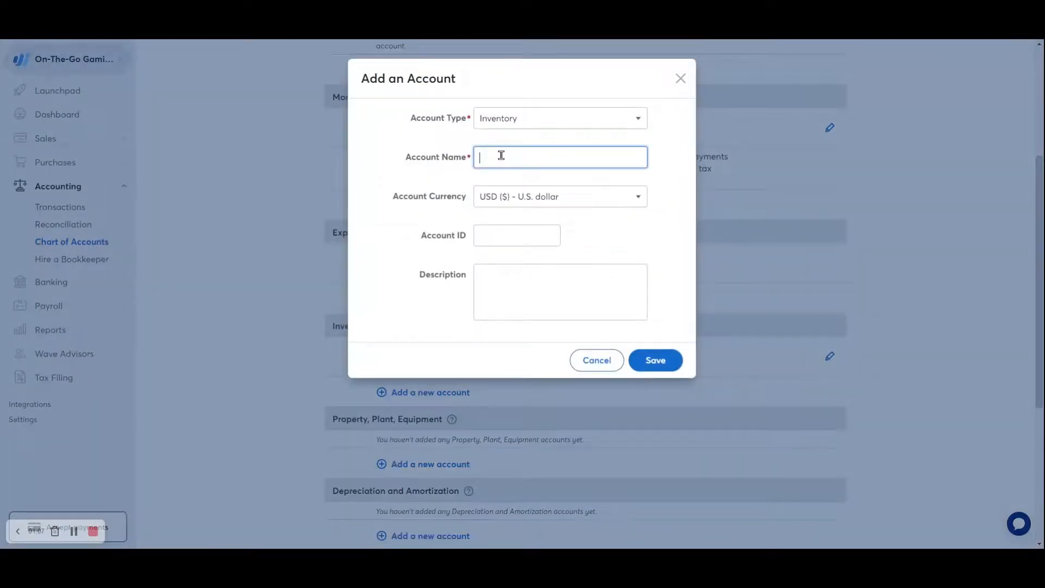
pyautogui.write('Accessories')
pyautogui.click(655, 360)
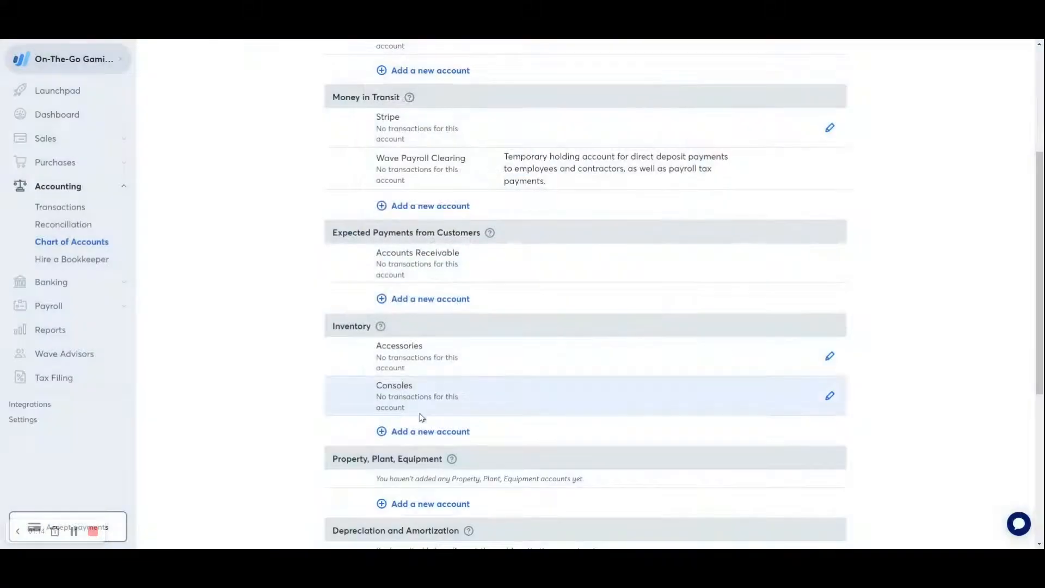
# - Add a third Inventory account named "Games" and save it
pyautogui.click(414, 431)
pyautogui.click(504, 154)
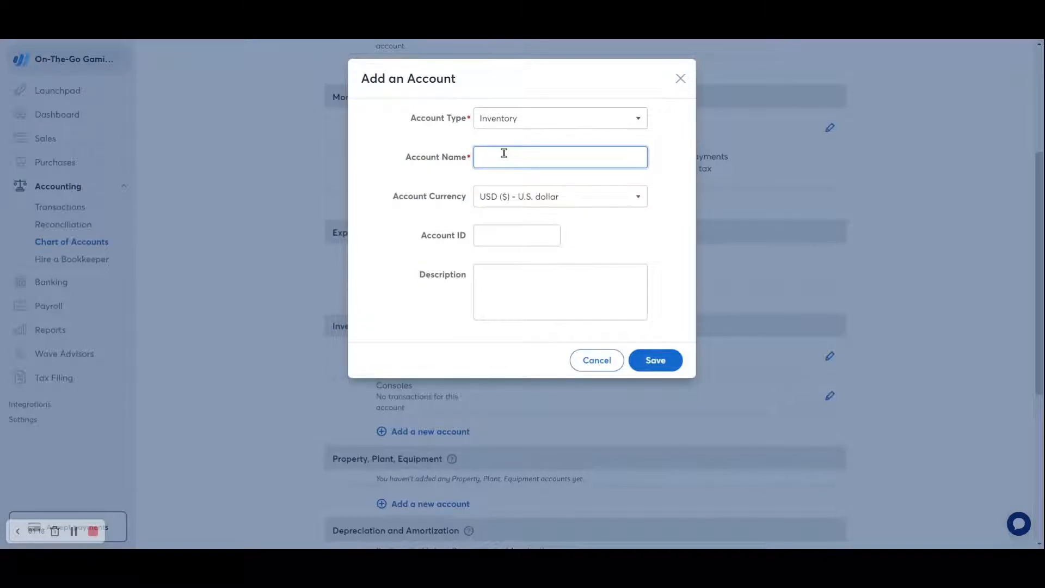
pyautogui.write('Games')
pyautogui.click(647, 371)
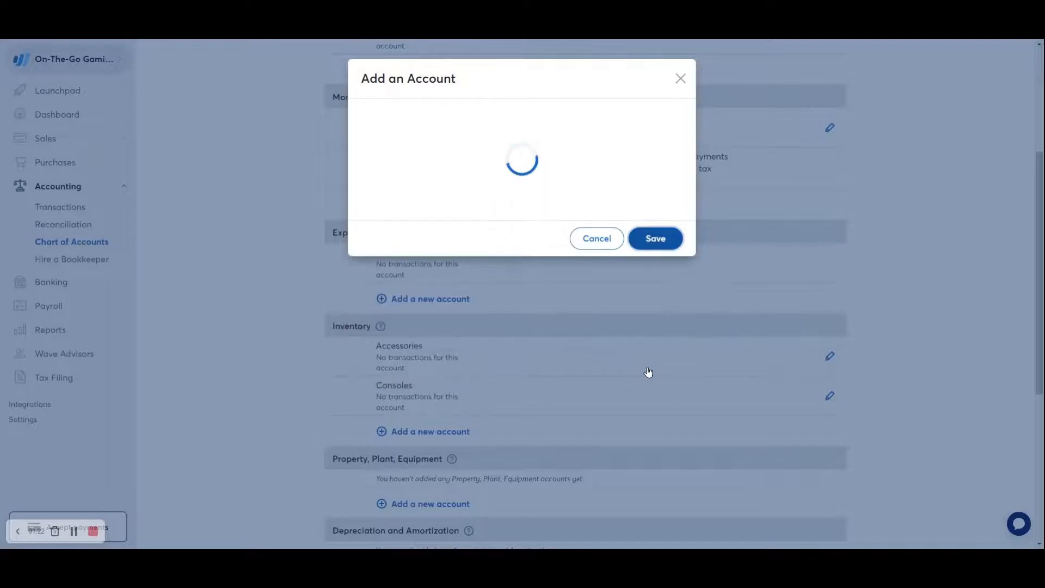
# - Create and save a Depreciation and Amortization account named "Accumulated Depreciation - Equipment"
pyautogui.scroll(-3, 915, 79)
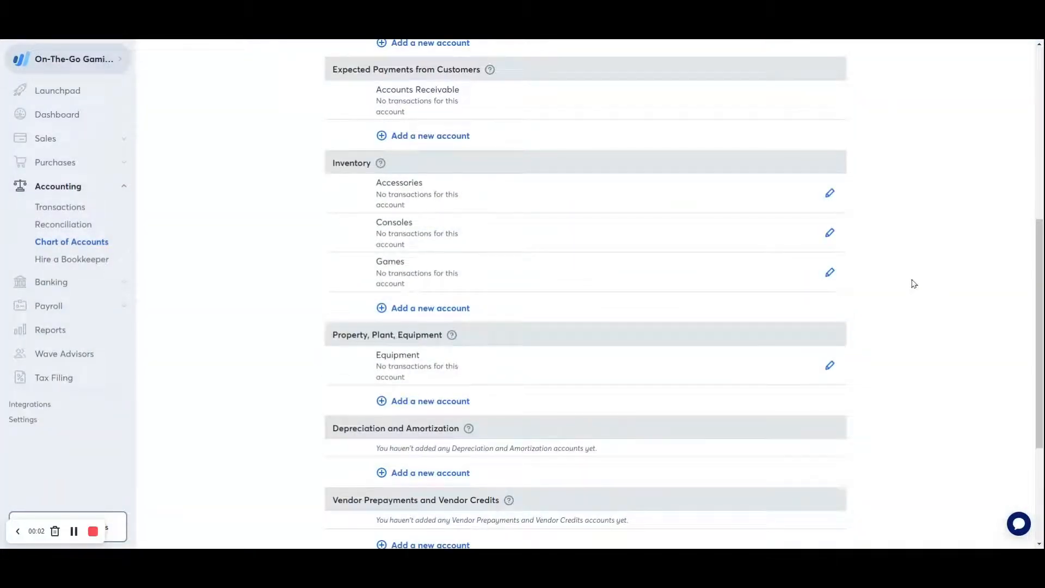
pyautogui.scroll(-1, 913, 284)
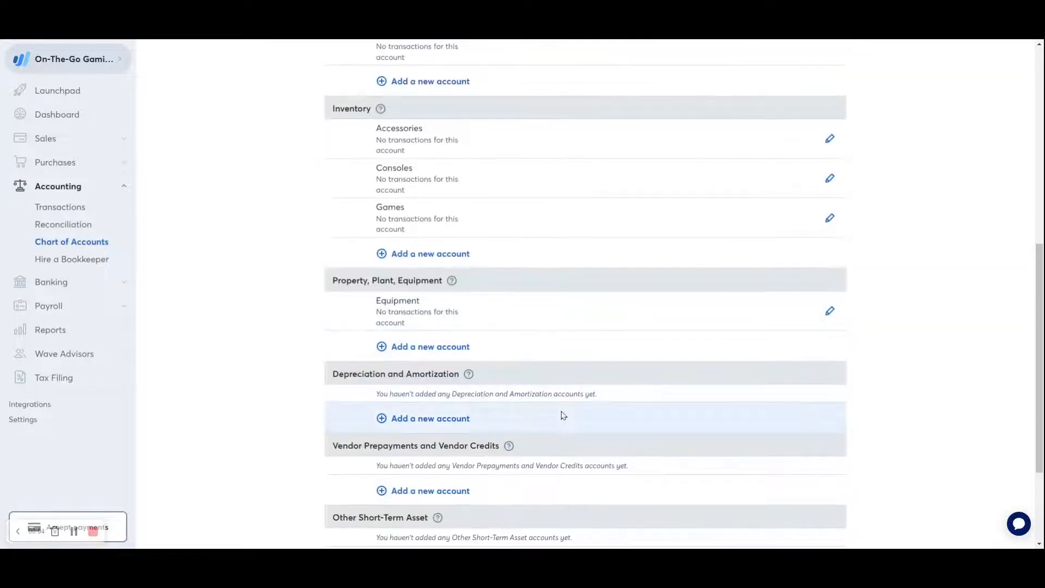
pyautogui.click(419, 424)
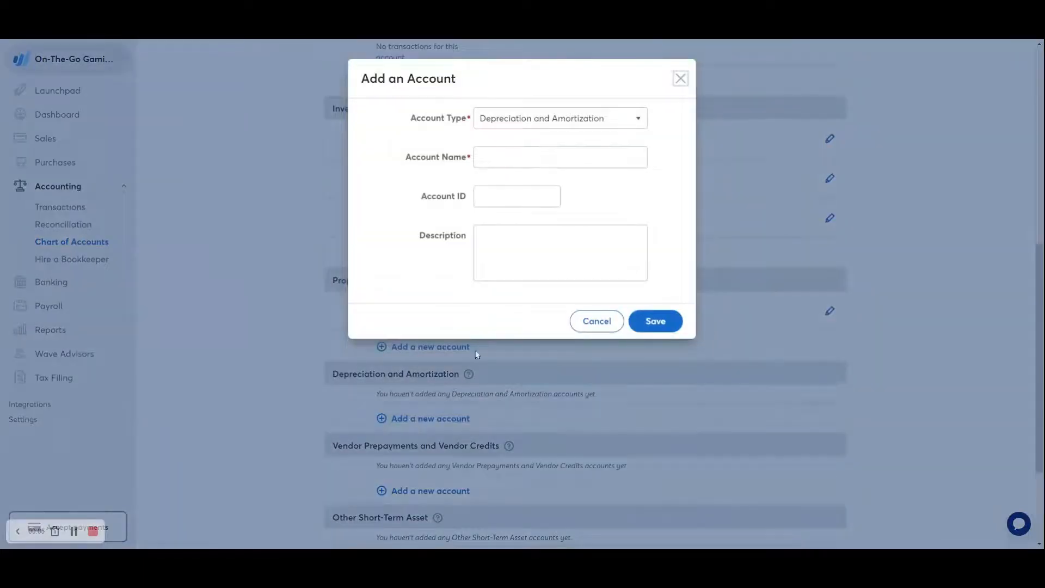
pyautogui.click(520, 159)
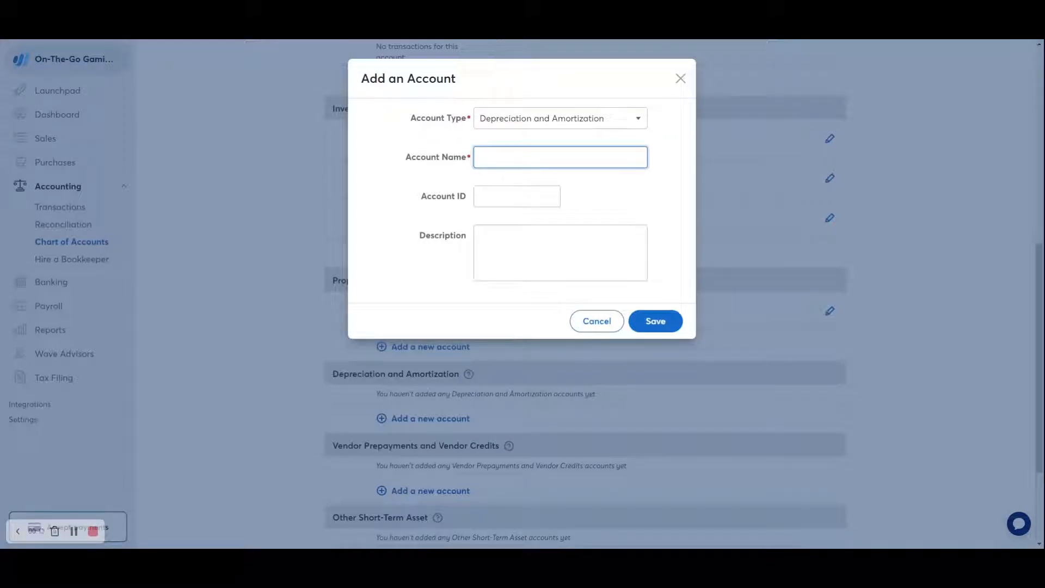
pyautogui.write('Accumulated Depreciation - Equipment')
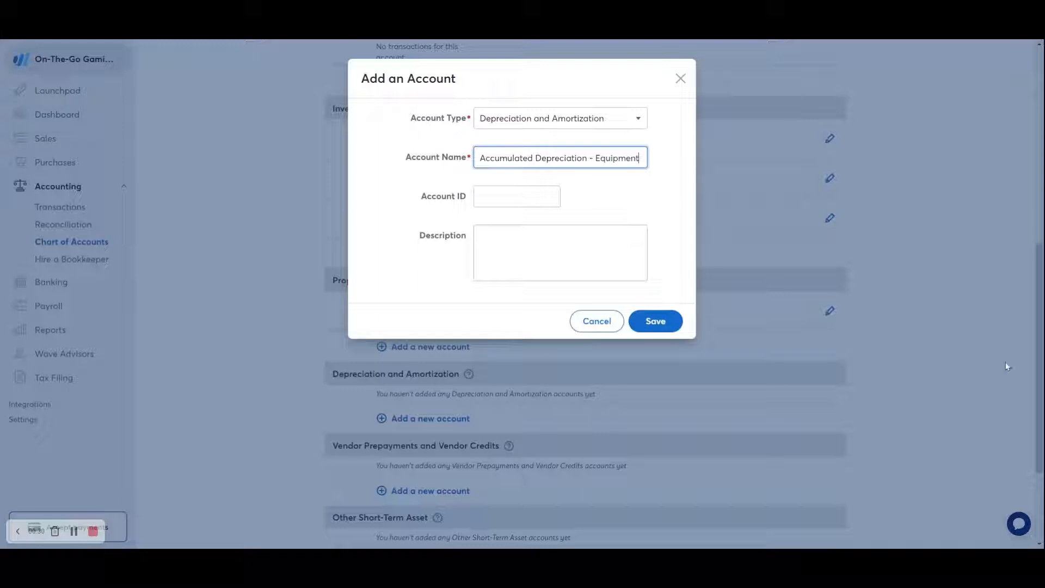
pyautogui.click(649, 327)
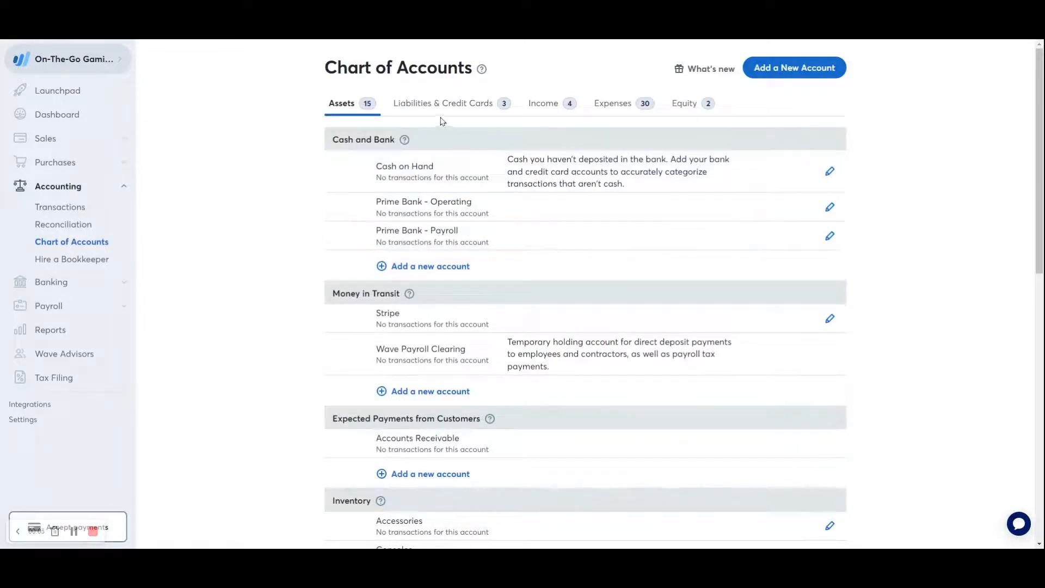
# - Add a Credit Card account named "PNC Visa Credit Card" under Liabilities & Credit Cards and save it
pyautogui.click(424, 106)
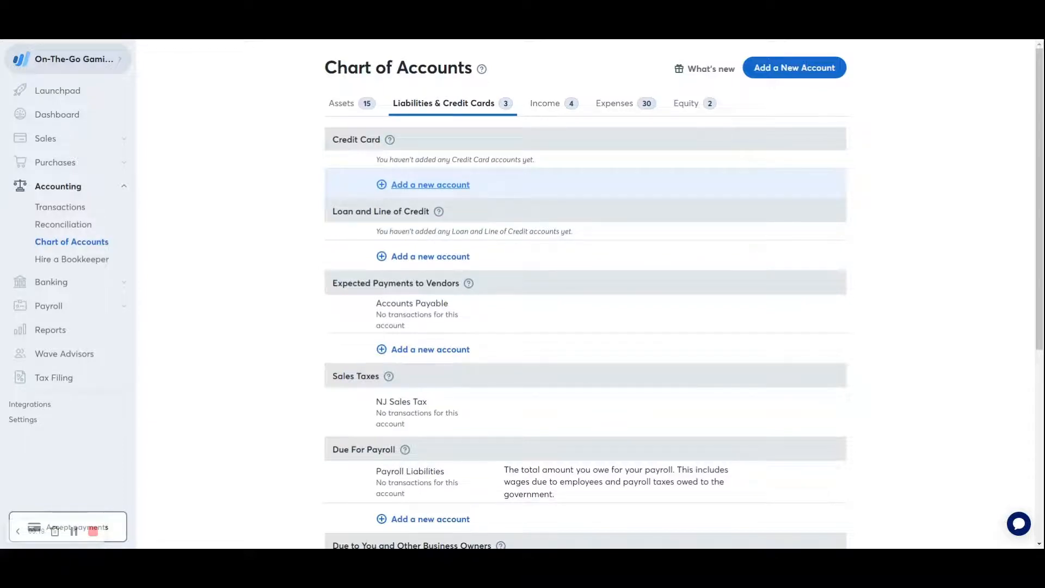
pyautogui.click(423, 185)
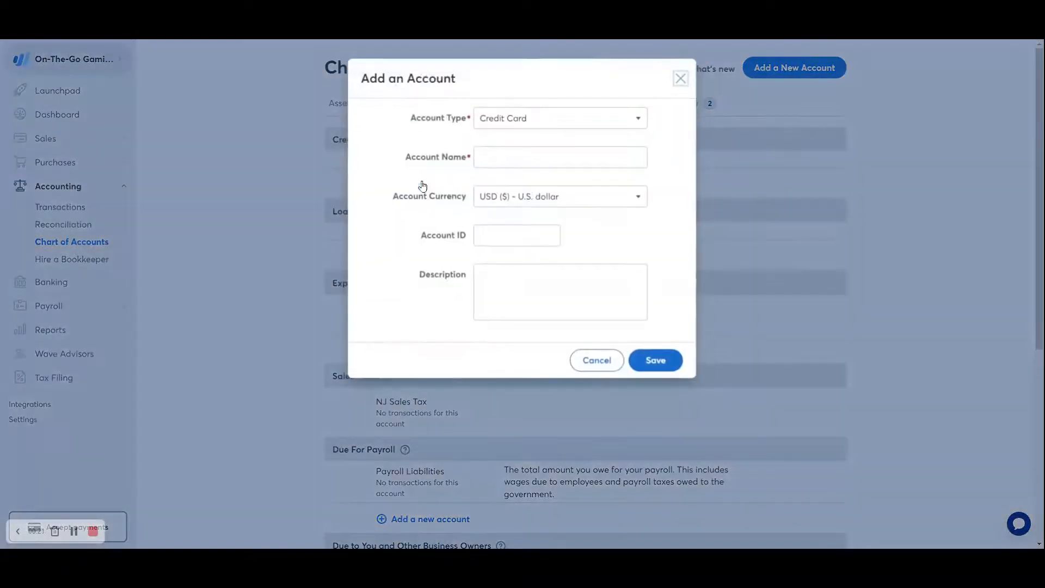
pyautogui.click(491, 158)
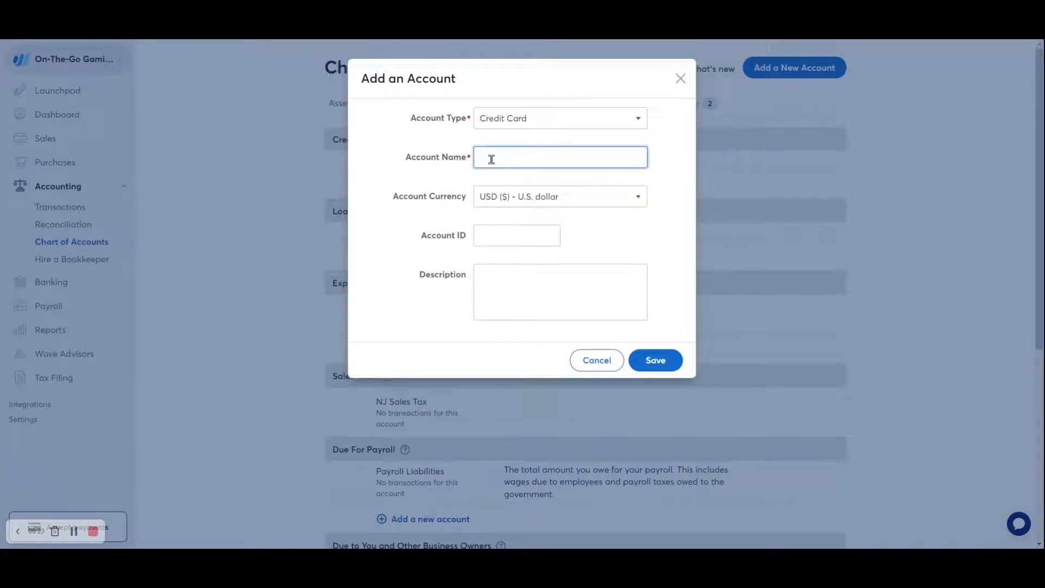
pyautogui.write('PNC Vis Ca')
pyautogui.press('BackSpace')
pyautogui.press('BackSpace')
pyautogui.press('BackSpace')
pyautogui.press('BackSpace')
pyautogui.write('sa Credit Card')
pyautogui.click(650, 358)
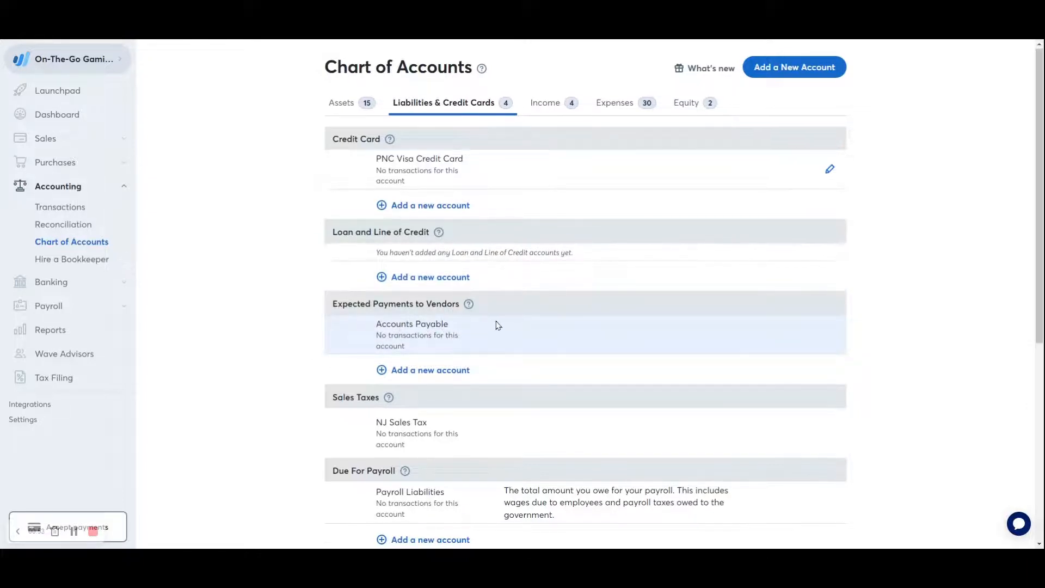
# - Create and save a Due For Payroll liability account named "Payroll Tax Payable"
pyautogui.scroll(-2, 495, 325)
pyautogui.scroll(-1, 496, 325)
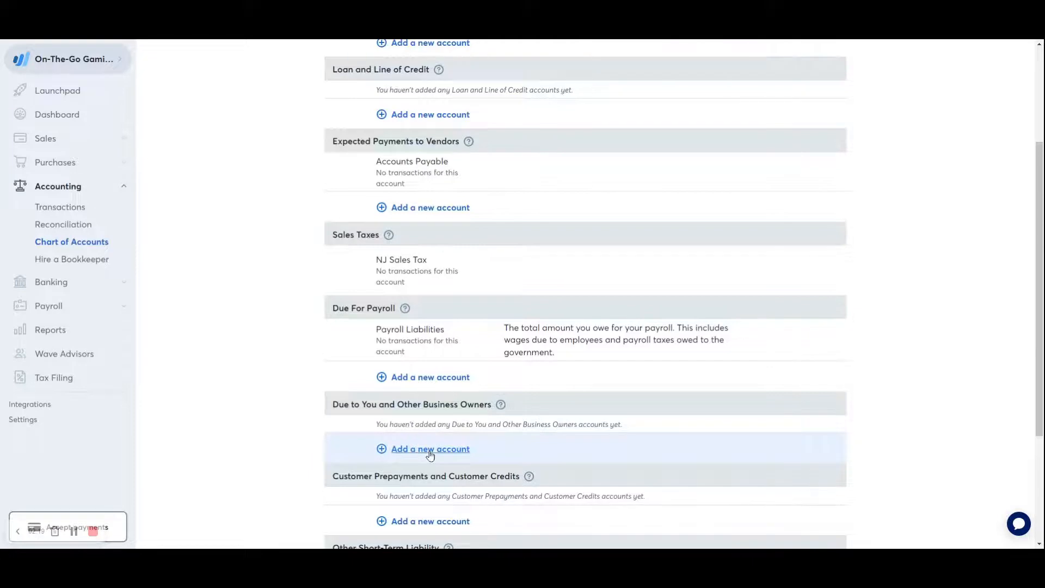
pyautogui.scroll(-1, 584, 411)
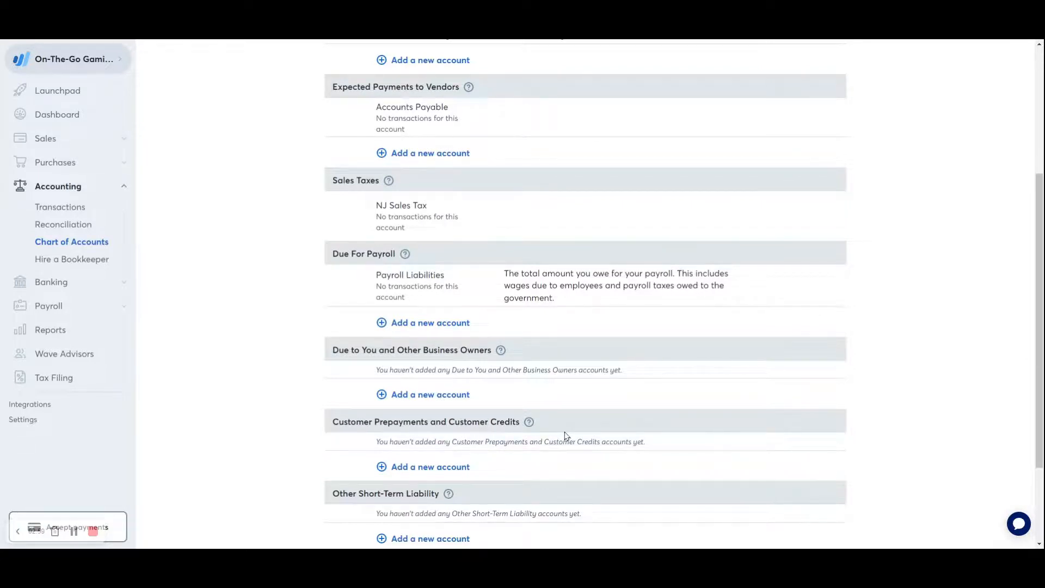
pyautogui.scroll(-1, 566, 435)
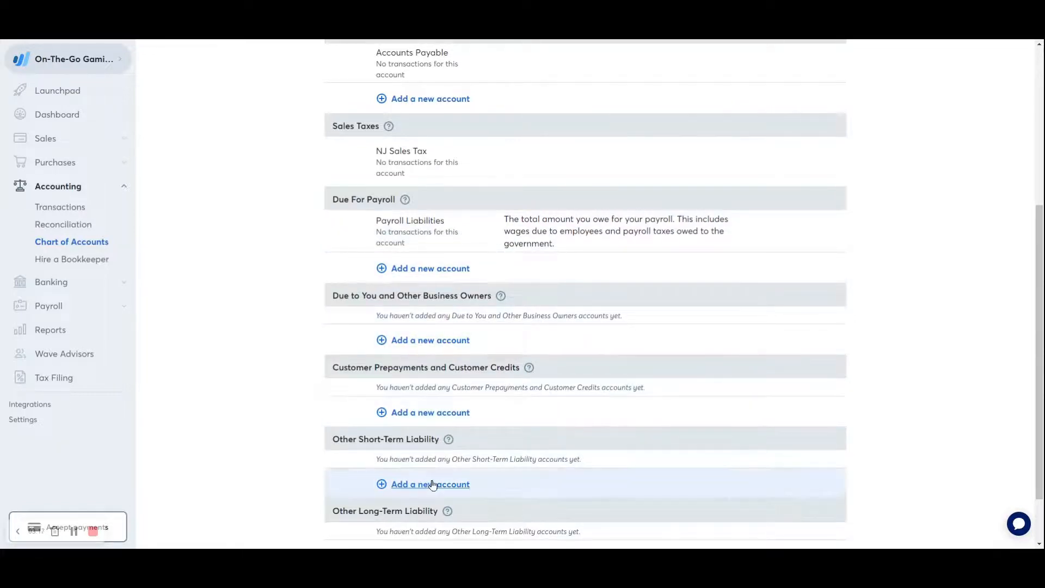
pyautogui.click(429, 269)
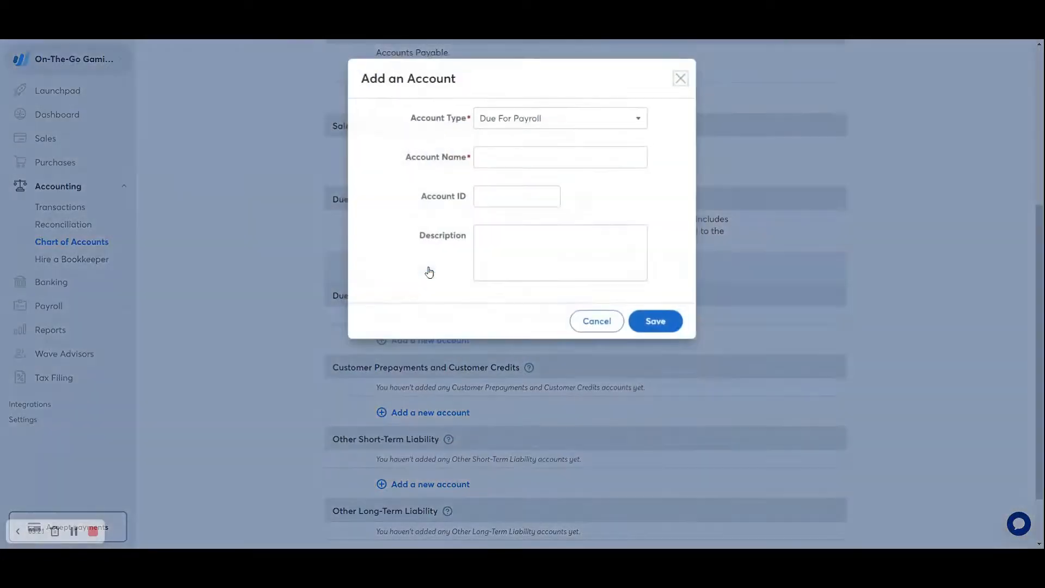
pyautogui.click(483, 159)
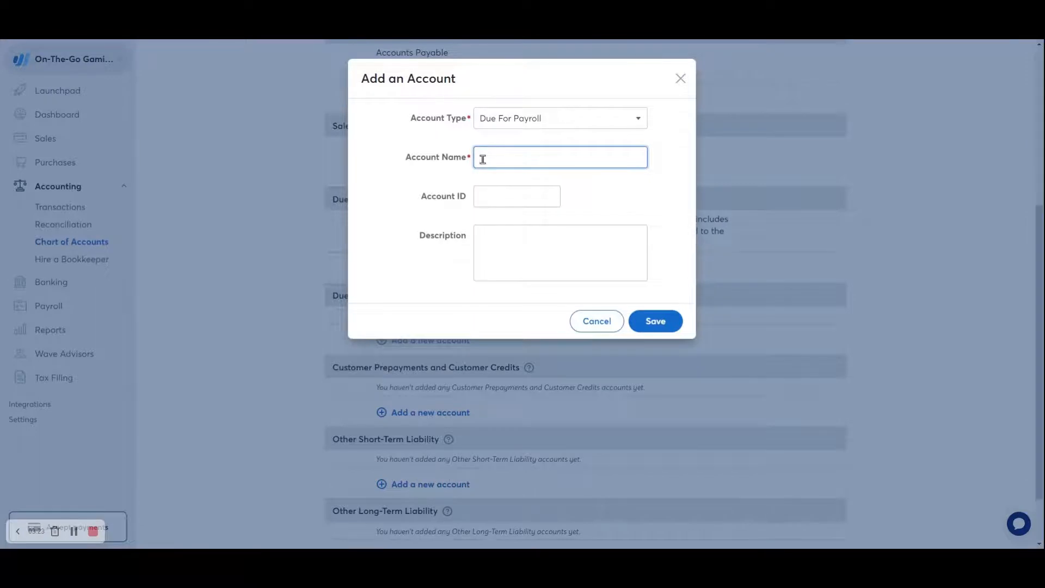
pyautogui.write('Payroll Tax Payable')
pyautogui.click(651, 321)
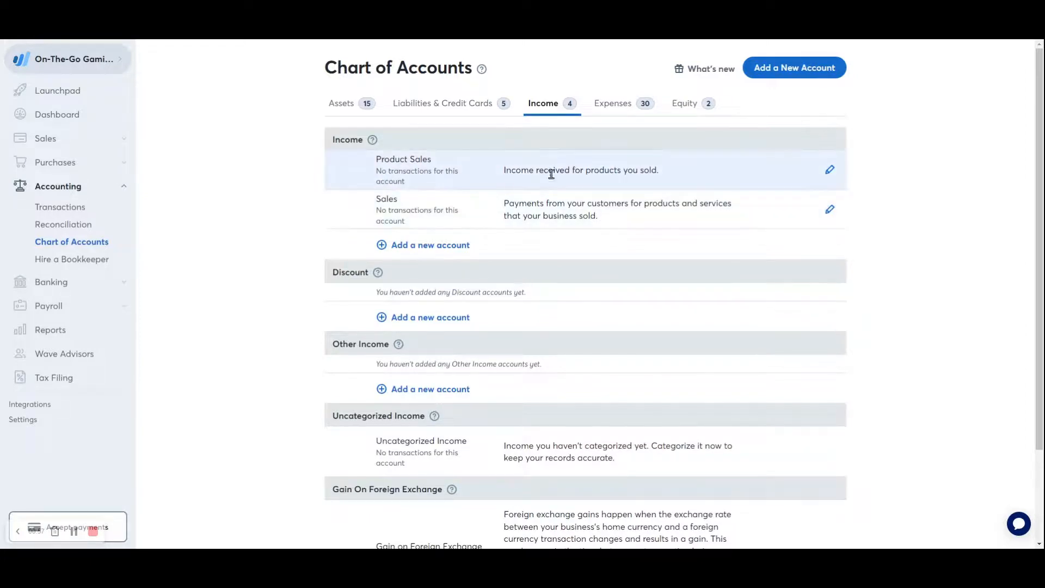
# - Rename the Product Sales income account to "Consoles Sales" and save the change
pyautogui.click(829, 169)
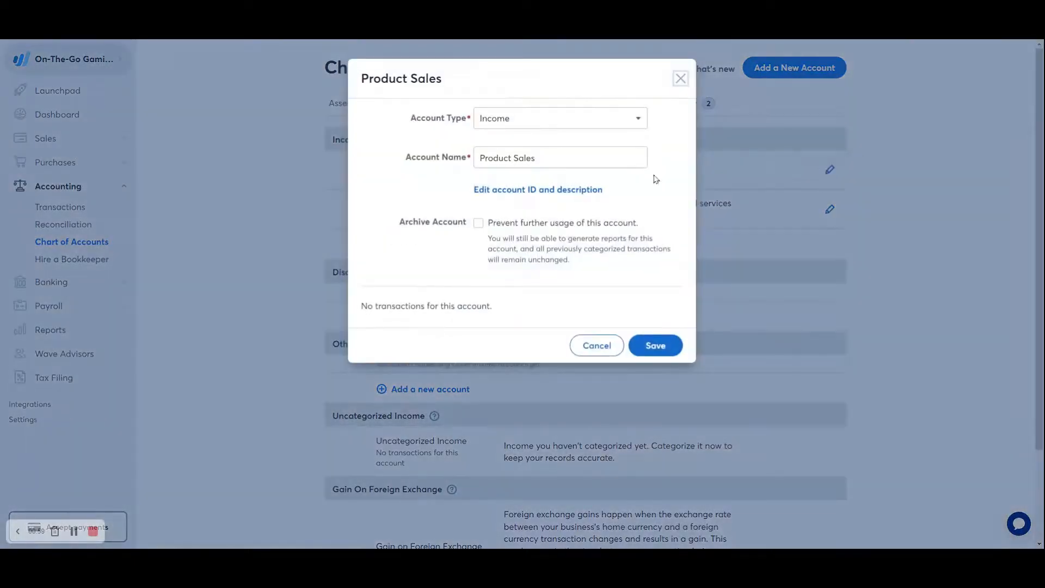
pyautogui.moveTo(541, 154); pyautogui.dragTo(468, 156)
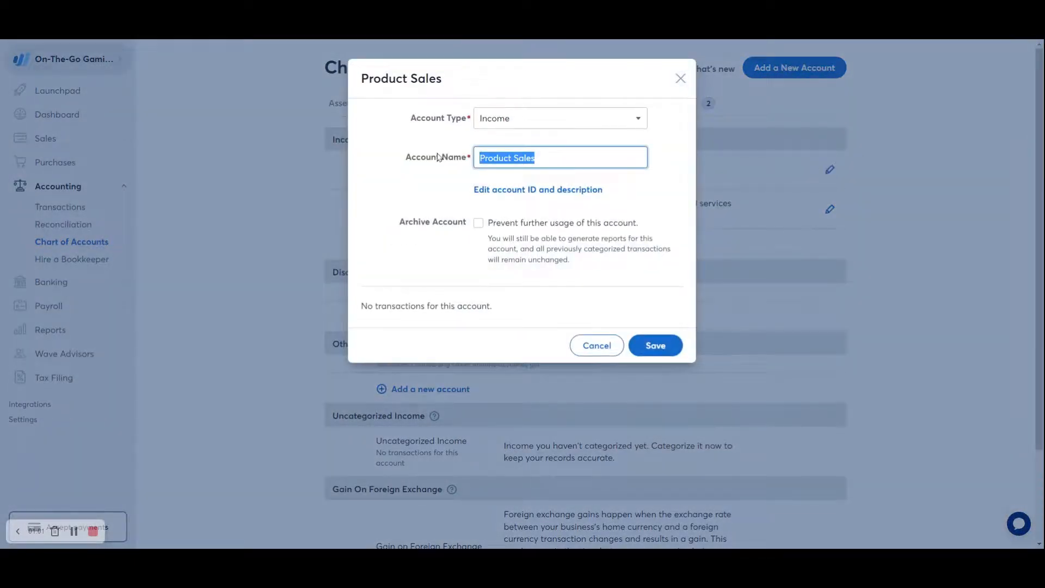
pyautogui.write('Consoles')
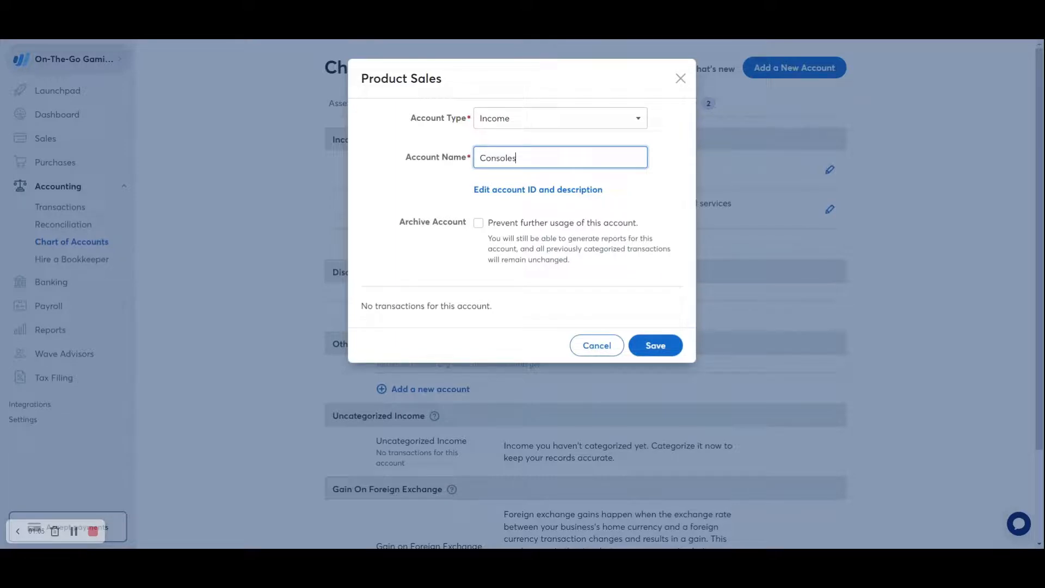
pyautogui.write(' Sales')
pyautogui.click(658, 347)
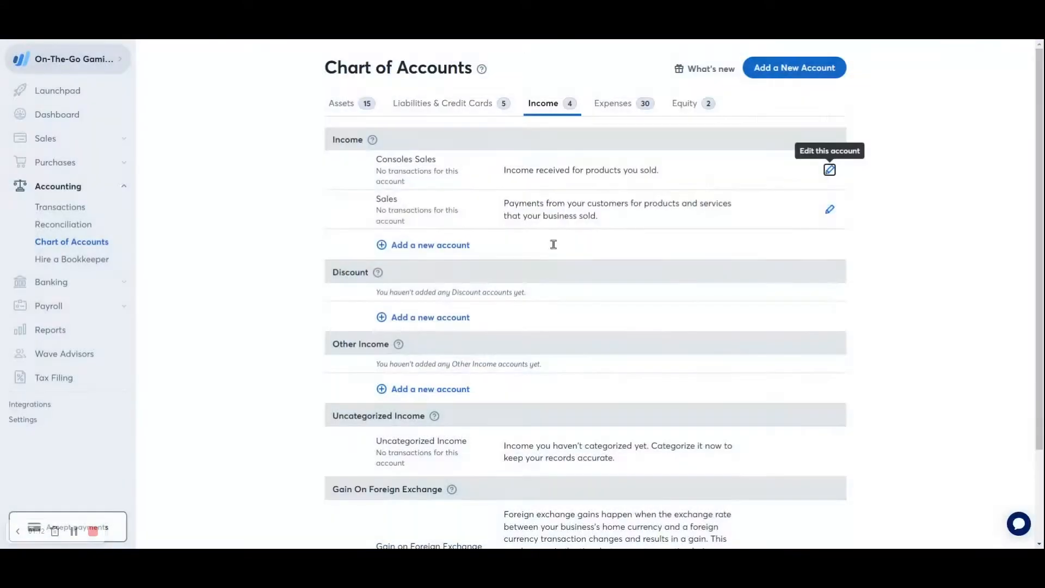
# - Rename the Sales income account to "Accessory Sales" and save the change
pyautogui.click(829, 209)
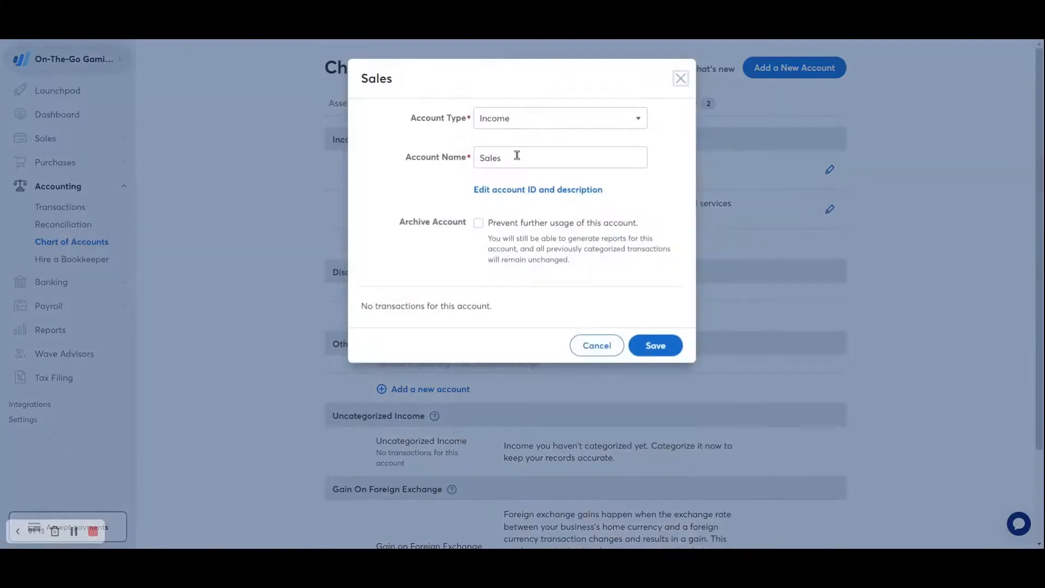
pyautogui.moveTo(516, 156); pyautogui.dragTo(442, 158)
pyautogui.write('Acces')
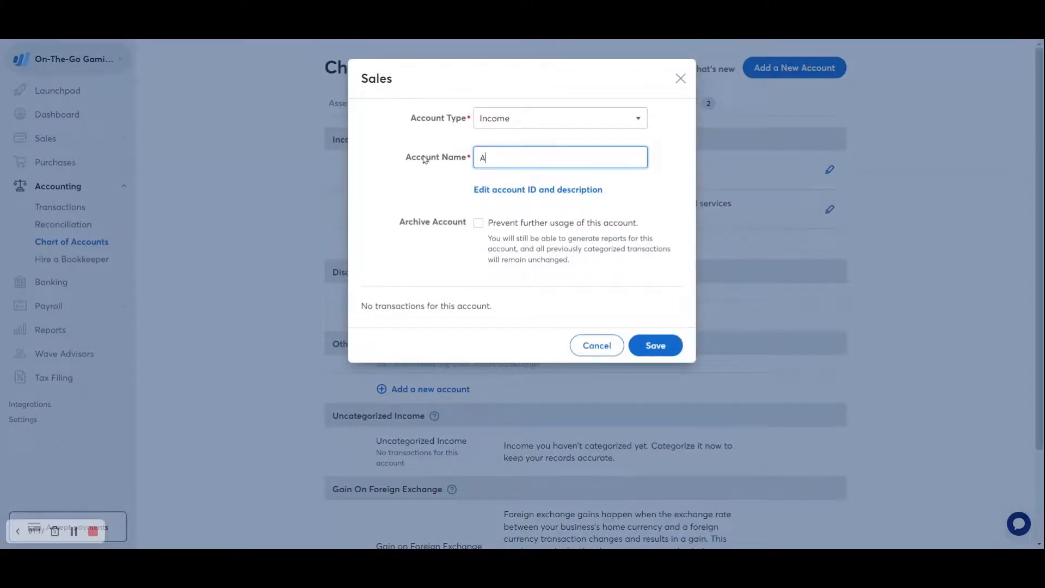
pyautogui.write('sory Sales')
pyautogui.click(656, 345)
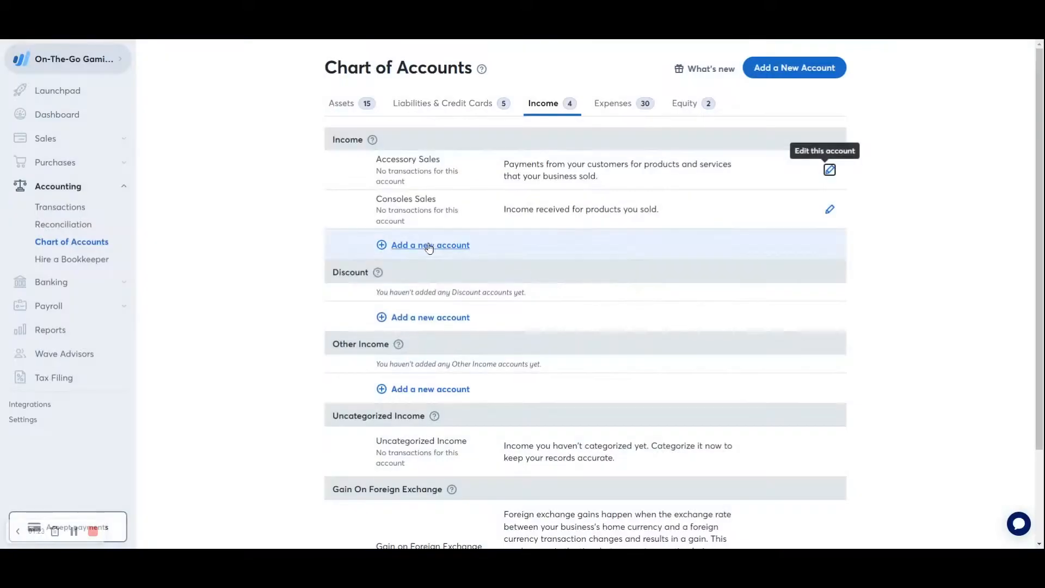
# - Add a new account named "Game Sales" to the Income category and save it
pyautogui.click(430, 246)
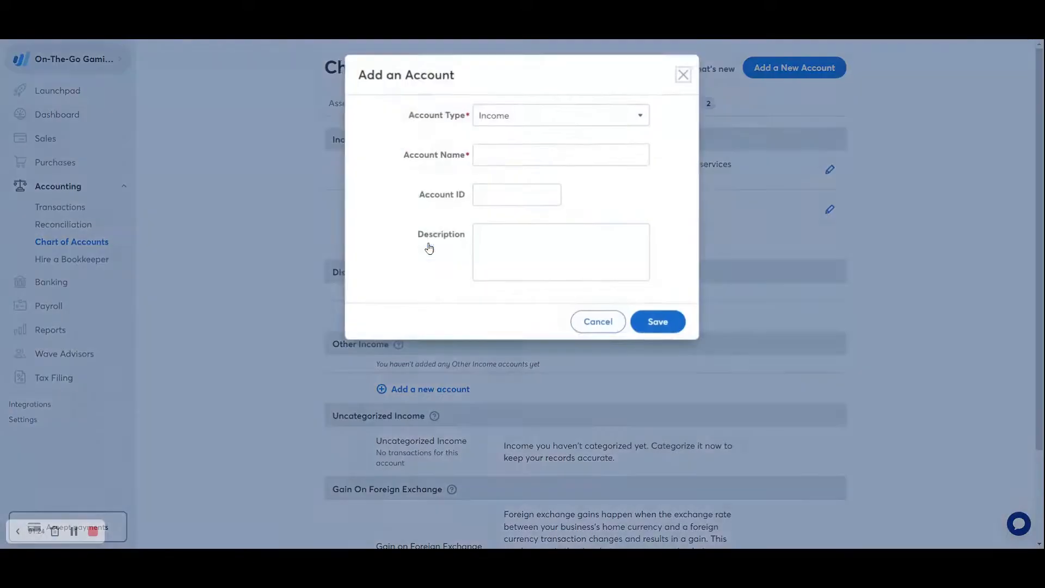
pyautogui.click(500, 155)
pyautogui.write('Game Sales')
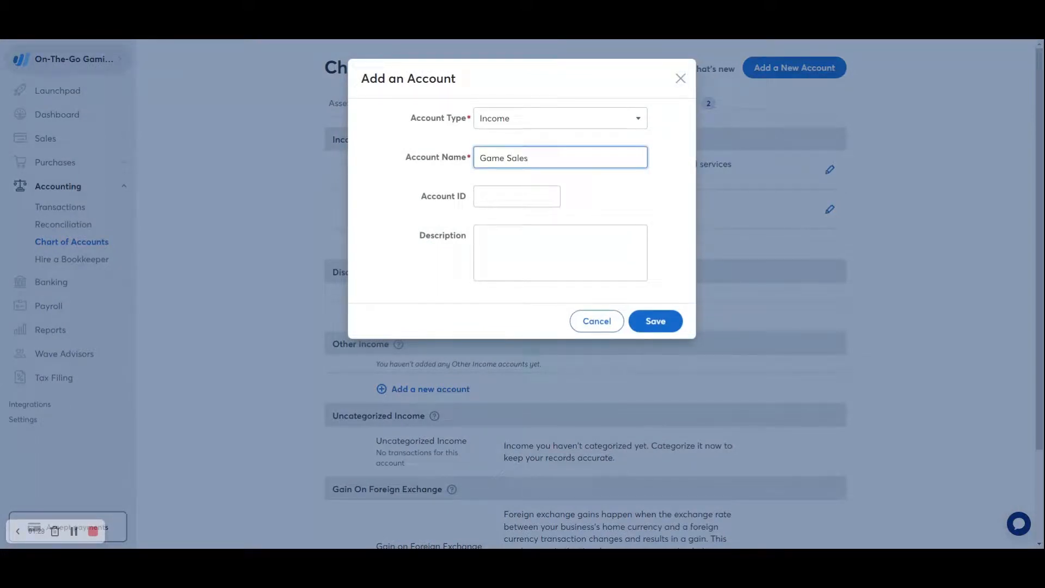
pyautogui.click(651, 320)
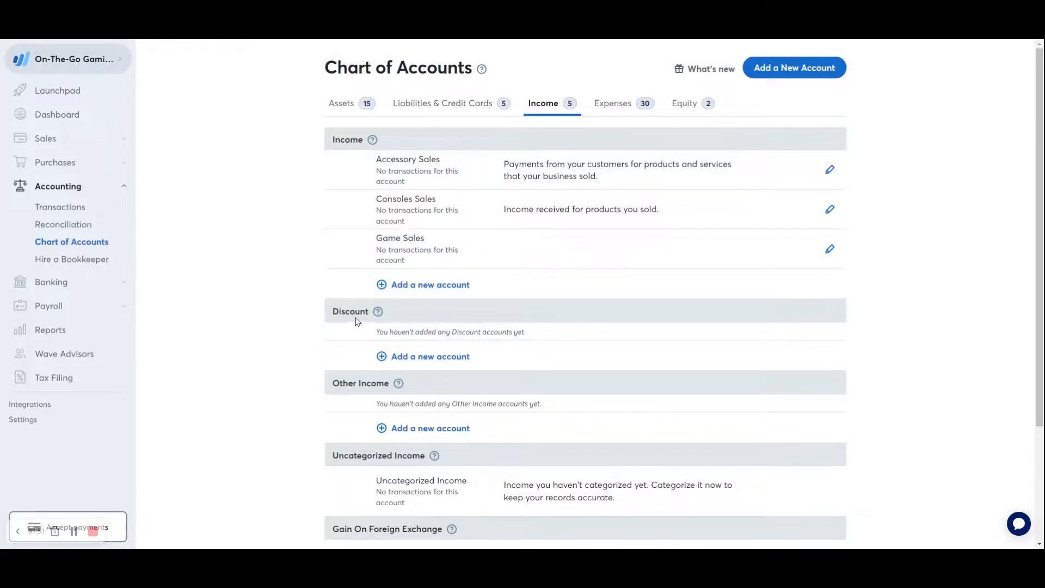
# - Create and save an account named "Discount" in the Discount category of the income accounts
pyautogui.click(416, 358)
pyautogui.click(490, 158)
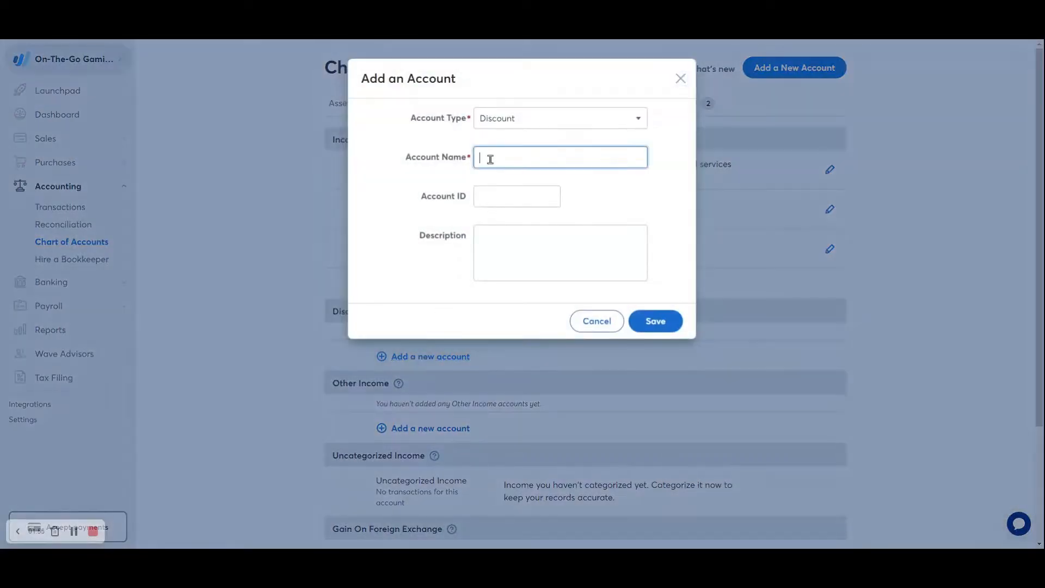
pyautogui.write('Discount')
pyautogui.click(653, 321)
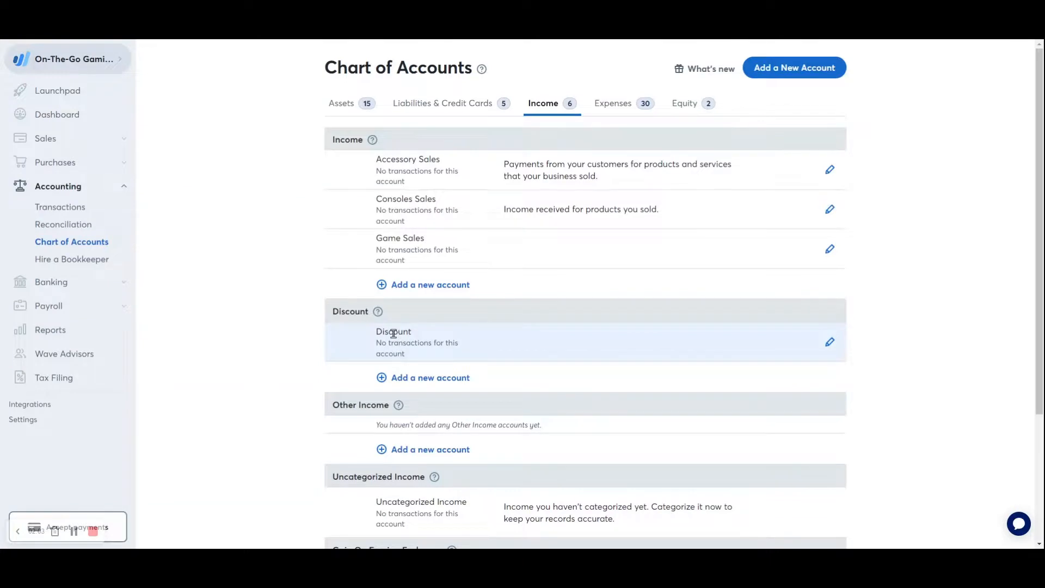
# - Add a second account named "Refunds" to the Discount category and save it
pyautogui.click(416, 378)
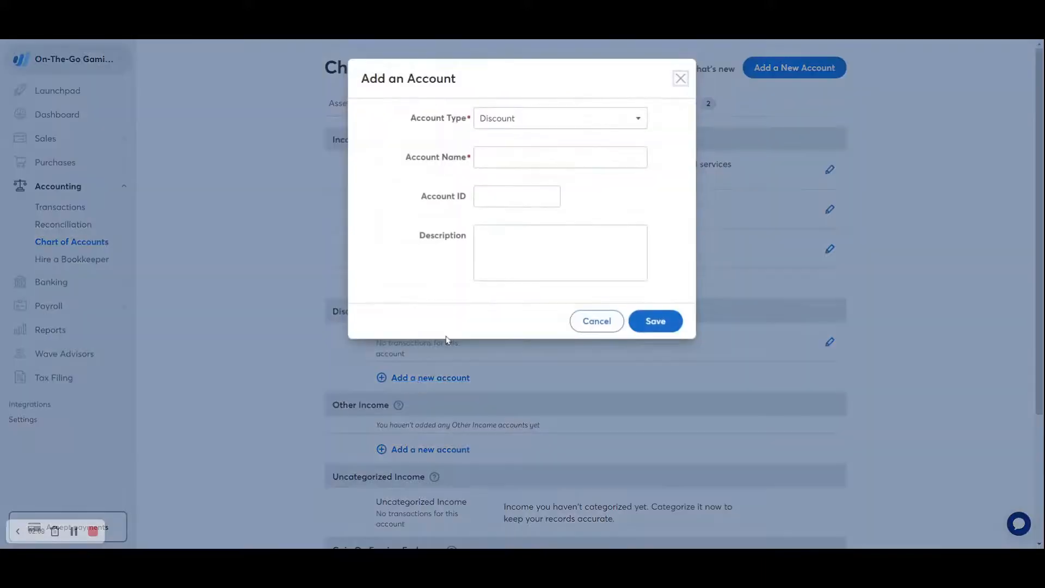
pyautogui.click(505, 157)
pyautogui.write('Refunds')
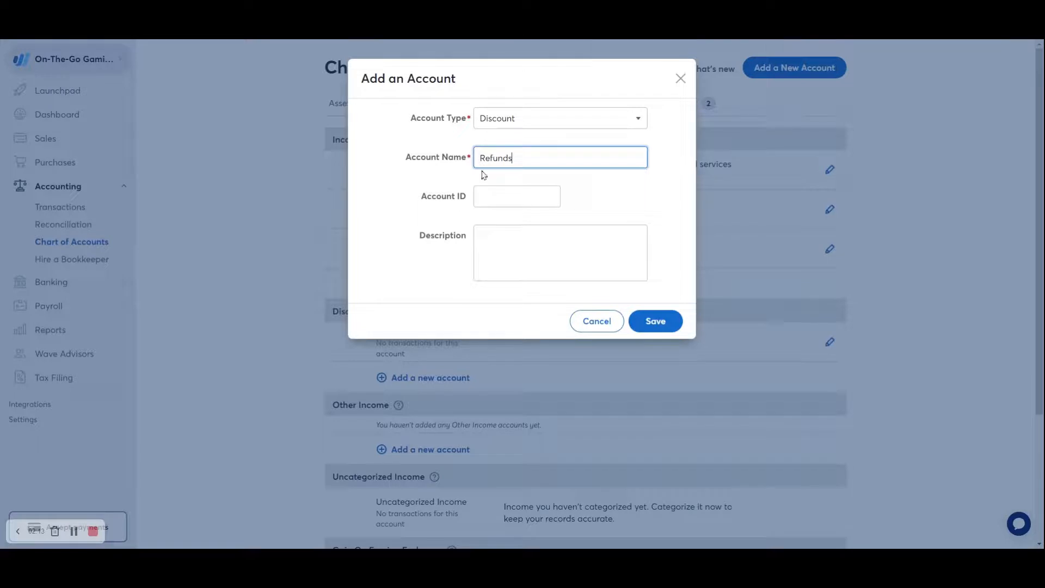
pyautogui.click(655, 321)
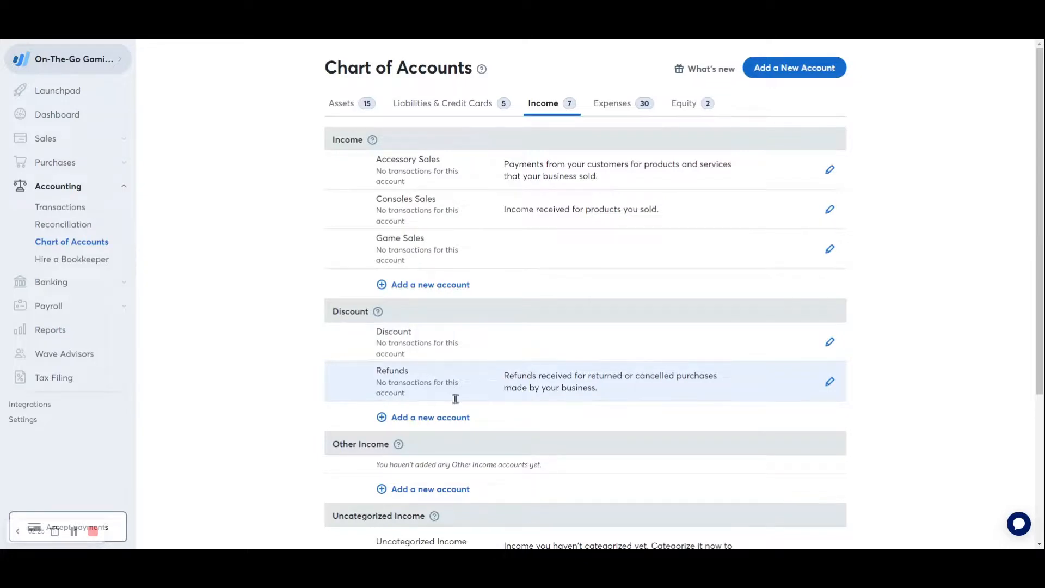
# - Create and save an Other Income account named "Interest Bank"
pyautogui.scroll(-1, 904, 297)
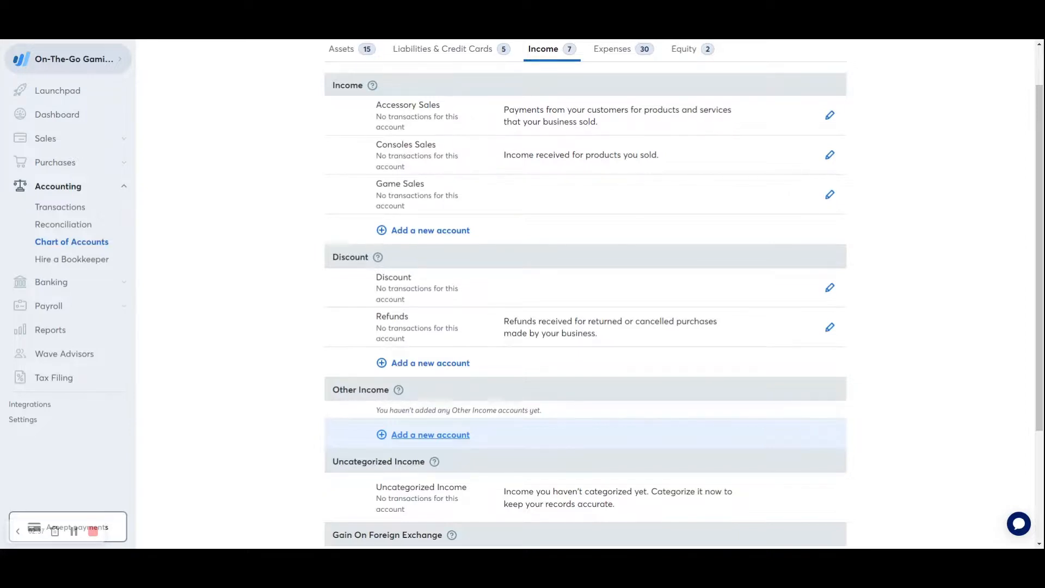
pyautogui.click(399, 434)
pyautogui.click(480, 157)
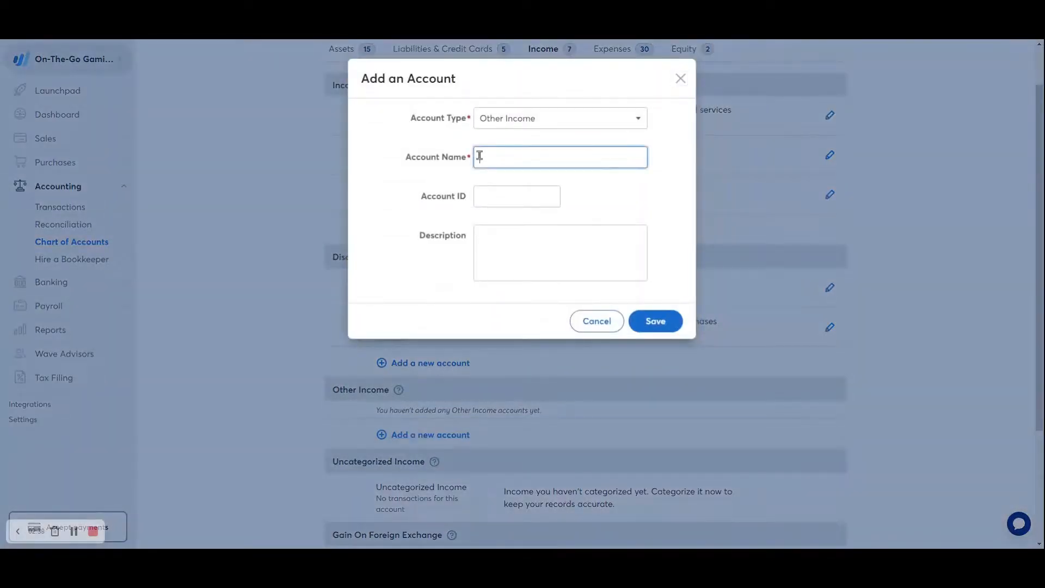
pyautogui.write('Interest Bank')
pyautogui.click(649, 321)
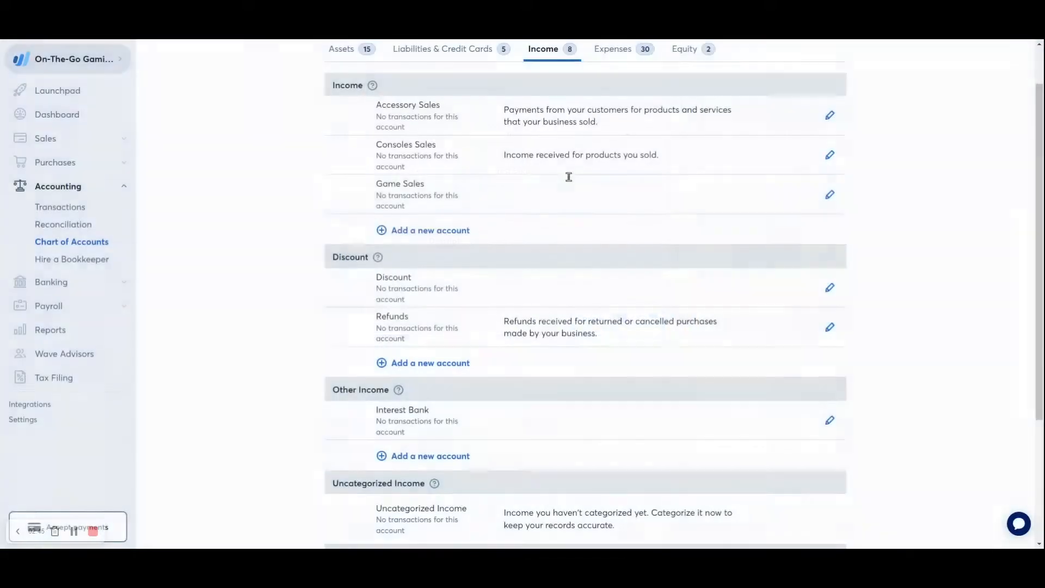
pyautogui.scroll(-2, 893, 322)
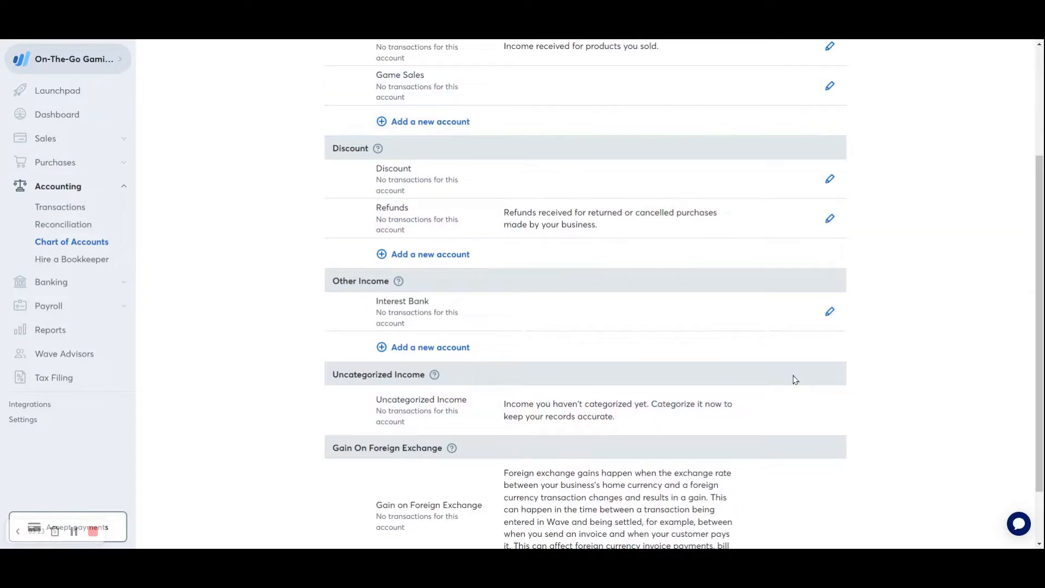
pyautogui.scroll(-1, 791, 378)
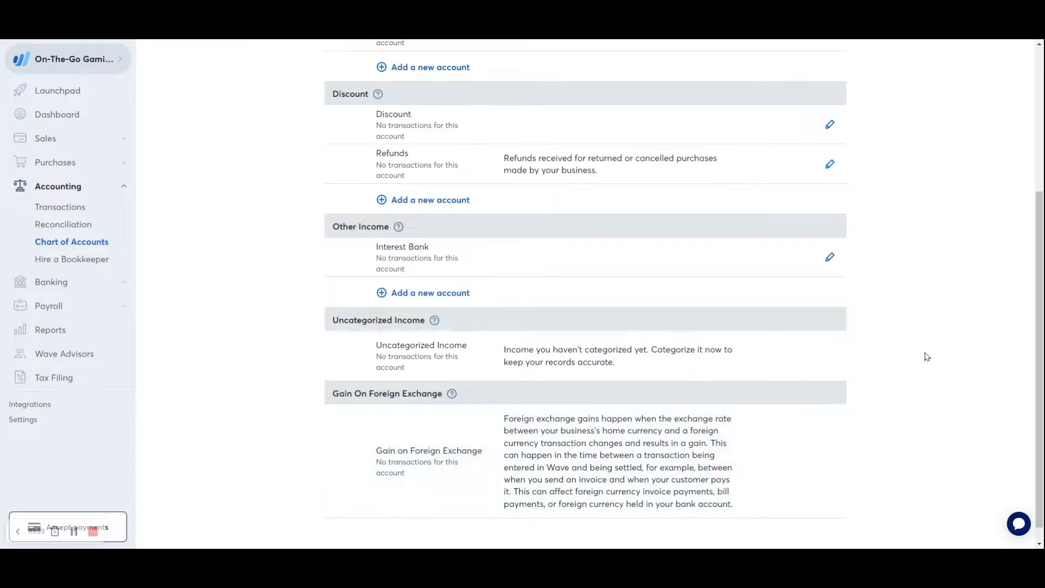
pyautogui.scroll(-1, 926, 357)
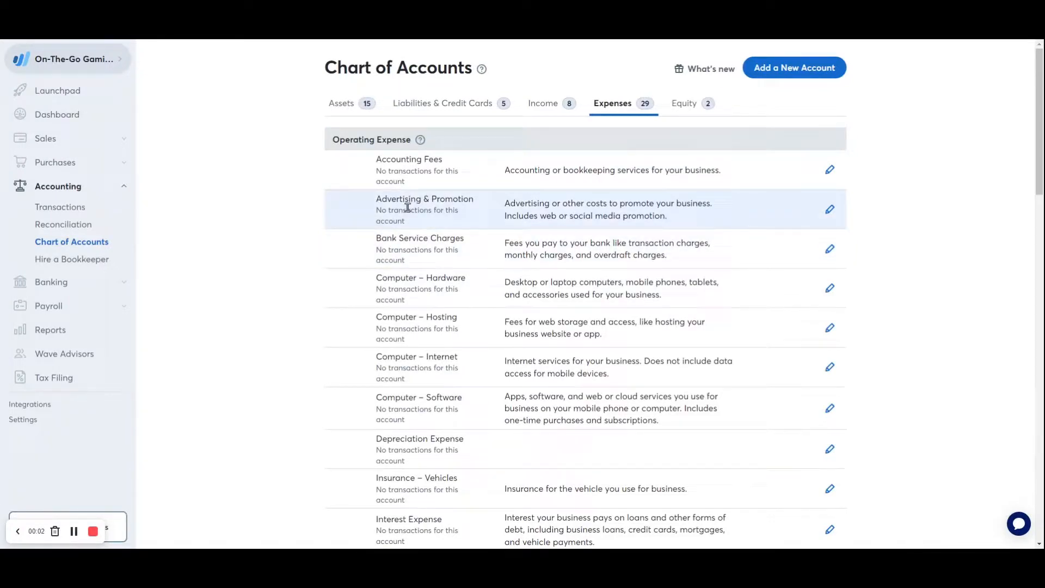
# - Rename the Advertising & Promotion operating expense account to "Advertising" and save the change
pyautogui.click(829, 210)
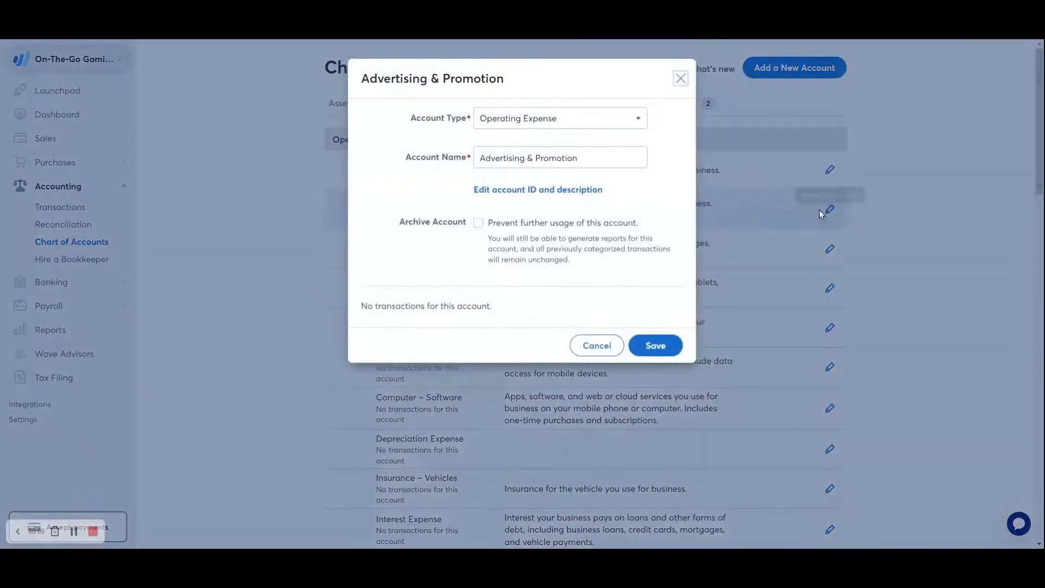
pyautogui.click(577, 158)
pyautogui.press('BackSpace')
pyautogui.press('BackSpace')
pyautogui.press('BackSpace')
pyautogui.press('BackSpace')
pyautogui.press('BackSpace')
pyautogui.press('BackSpace')
pyautogui.press('BackSpace')
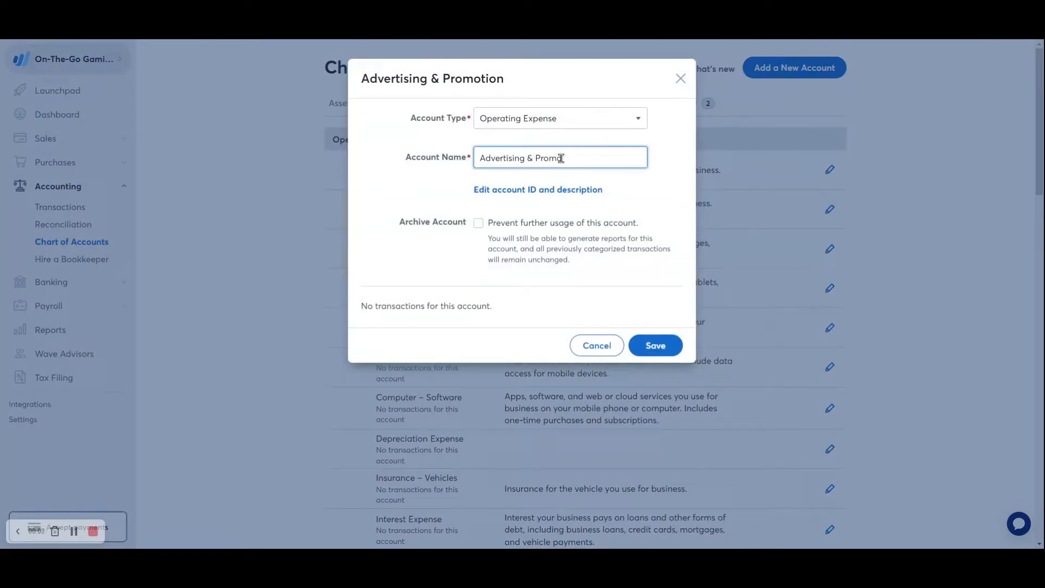
pyautogui.press('BackSpace')
pyautogui.press('BackSpace')
pyautogui.press('BackSpace')
pyautogui.press('BackSpace')
pyautogui.press('BackSpace')
pyautogui.click(648, 345)
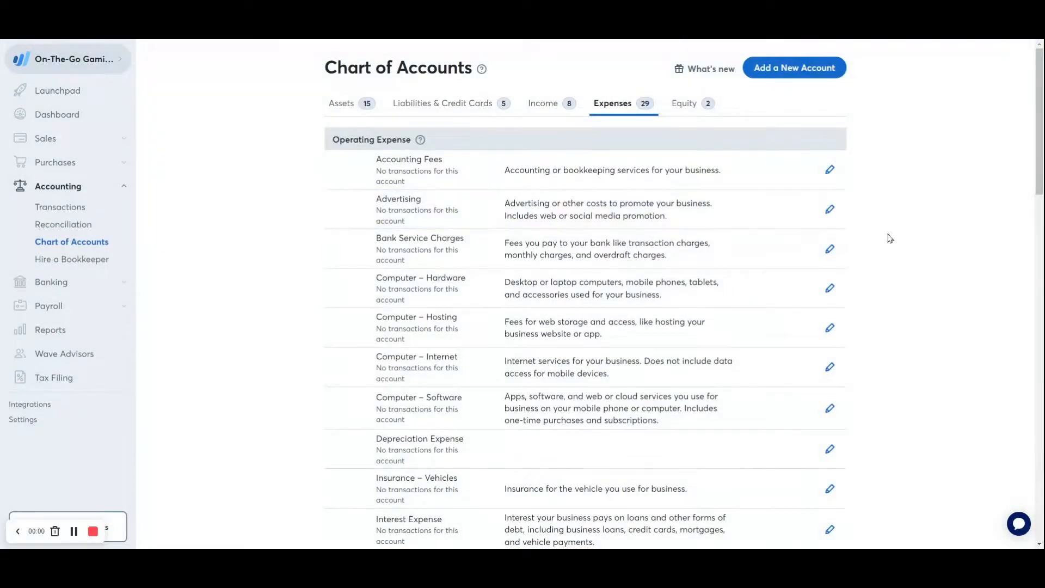
# - Create and save an Operating Expense account named "Marketing & Promotion"
pyautogui.click(789, 71)
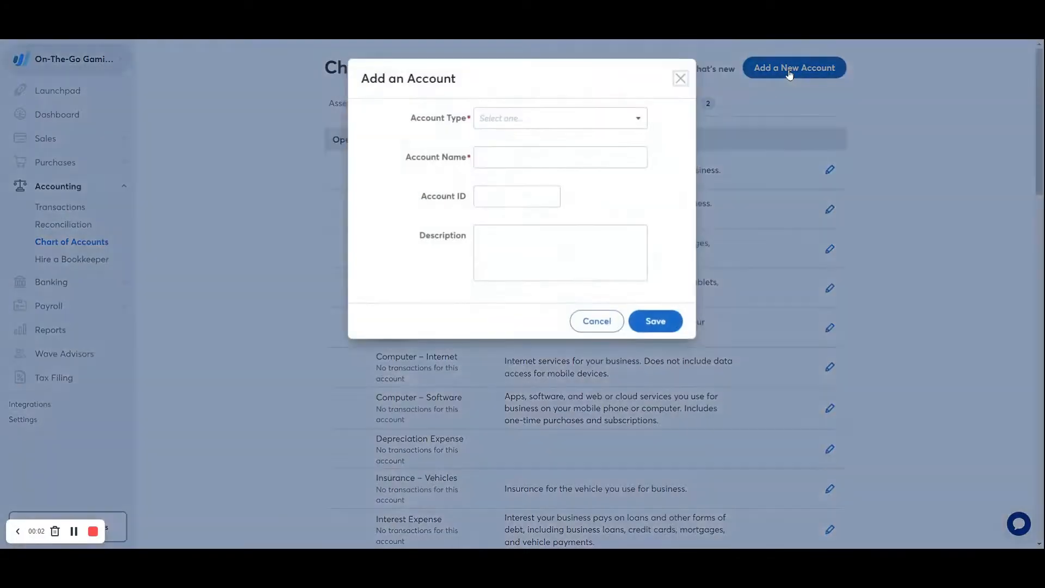
pyautogui.click(638, 119)
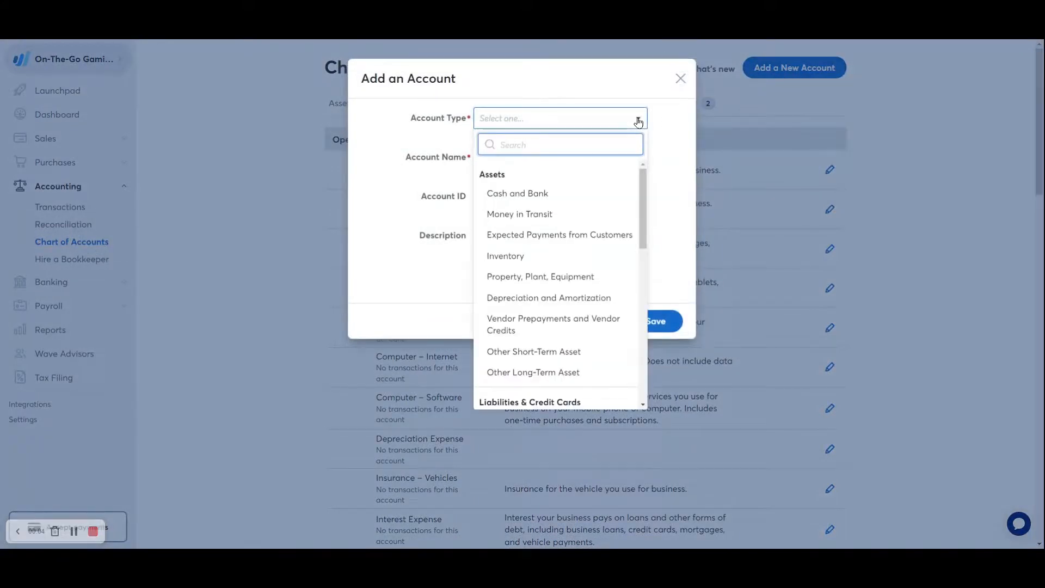
pyautogui.scroll(-2, 571, 205)
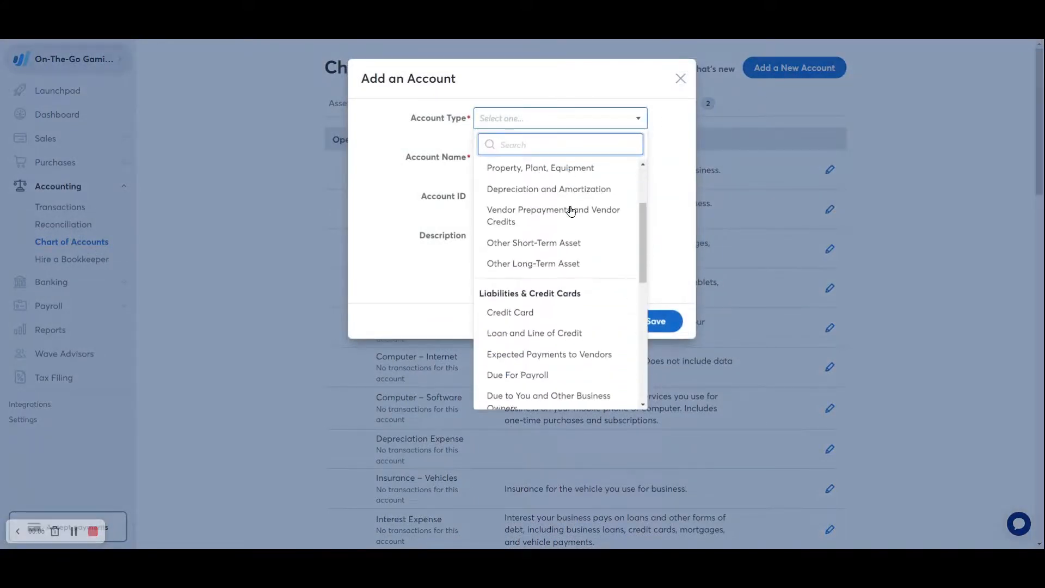
pyautogui.scroll(-6, 570, 211)
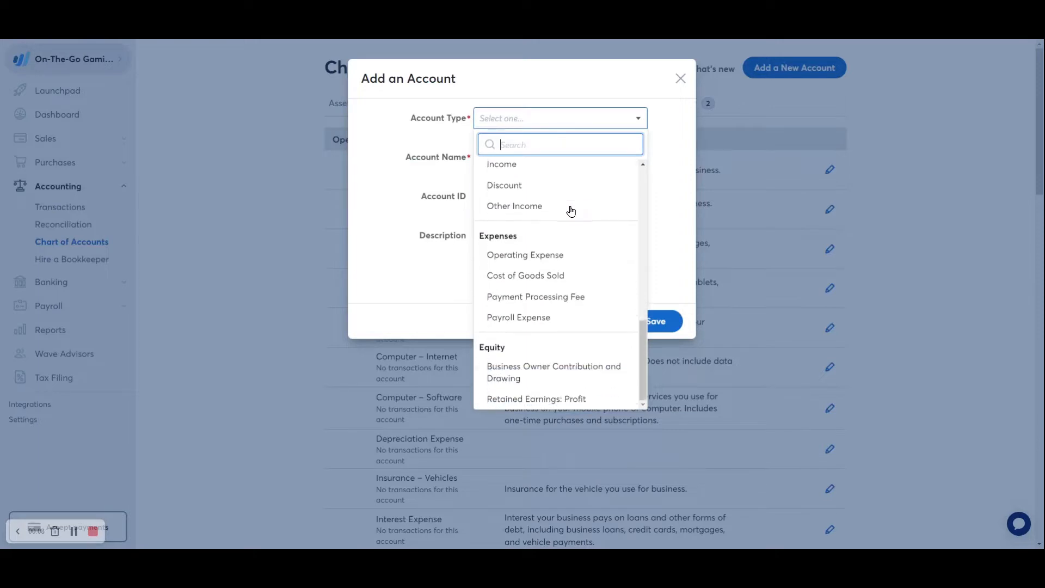
pyautogui.click(552, 257)
pyautogui.click(522, 158)
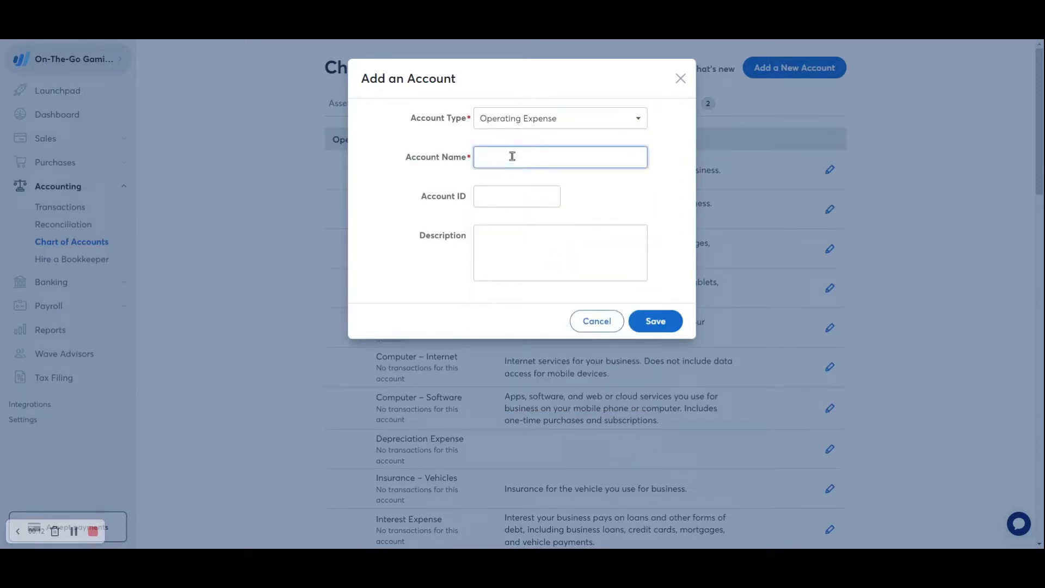
pyautogui.write('Marketing & Promotion')
pyautogui.click(657, 317)
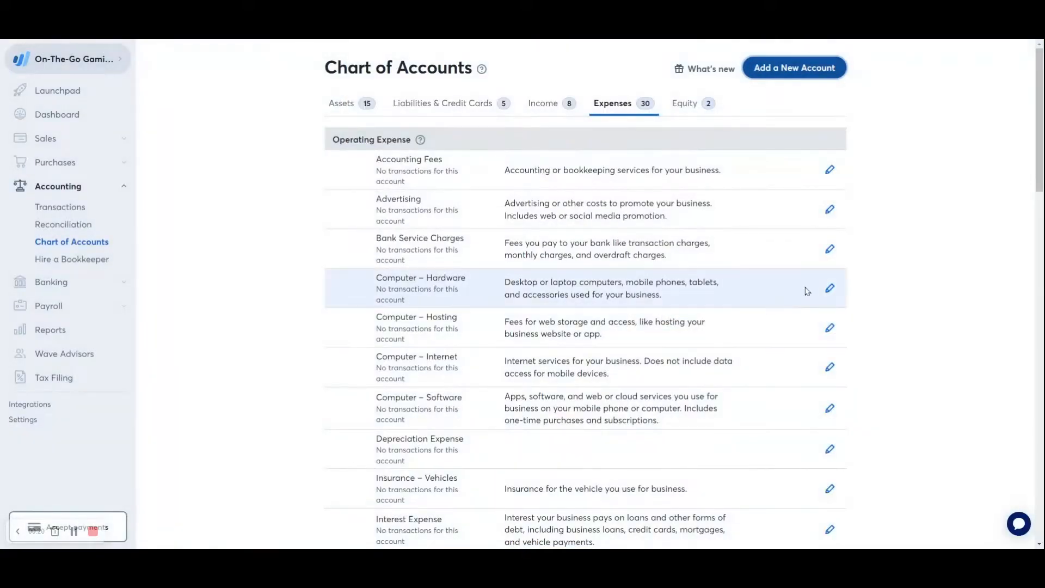
# - Add an account named "Insurance - Business" to the Operating Expense category and save it
pyautogui.scroll(-2, 490, 368)
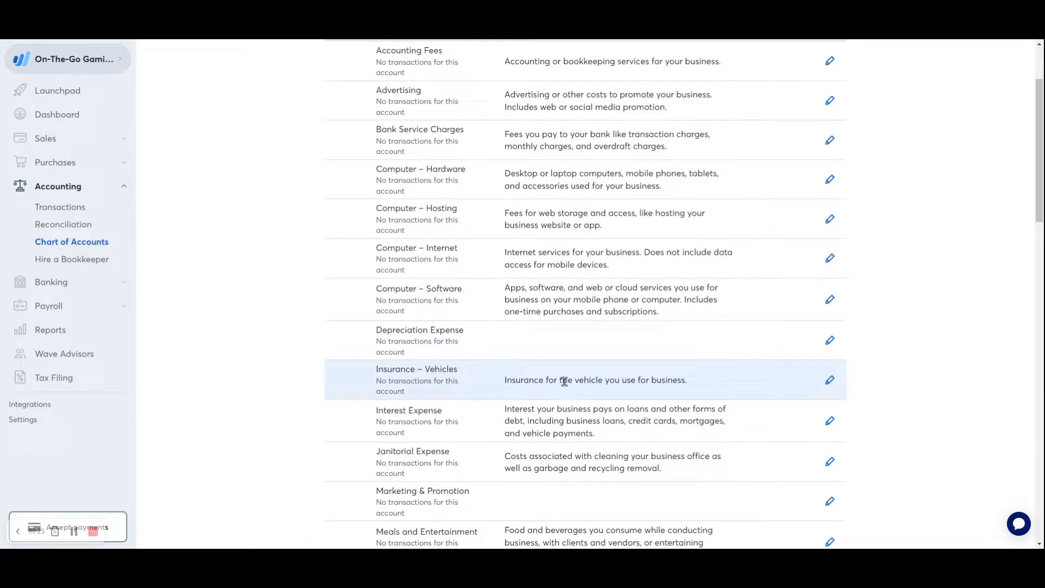
pyautogui.scroll(-5, 725, 284)
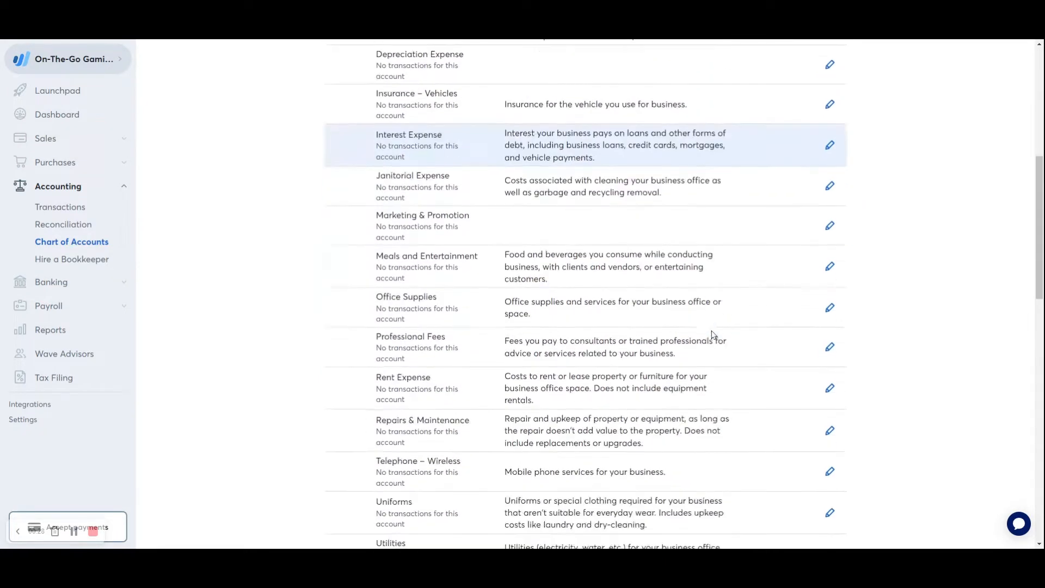
pyautogui.scroll(-4, 712, 334)
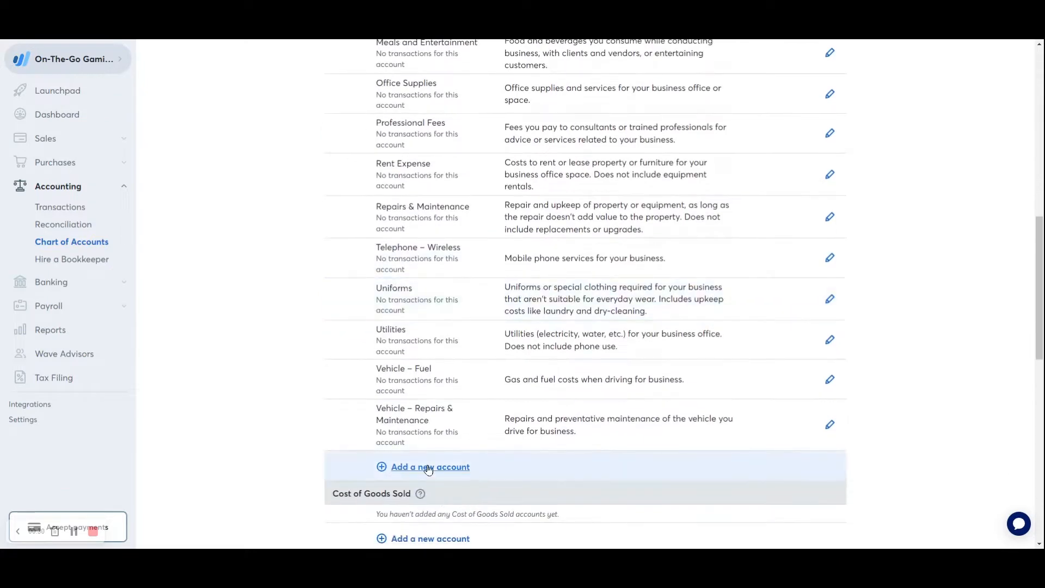
pyautogui.click(429, 467)
pyautogui.click(505, 152)
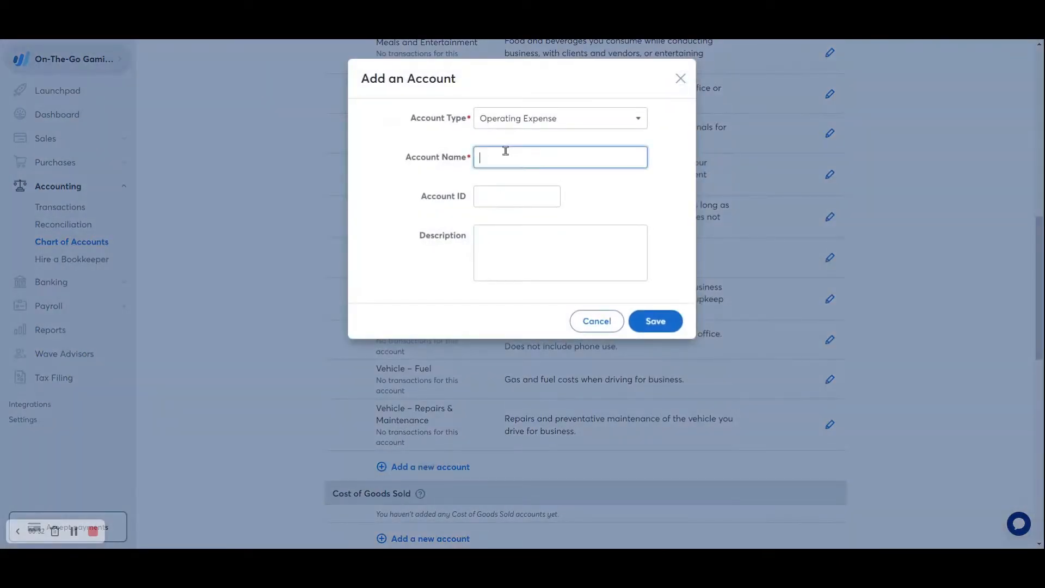
pyautogui.write('Insurance - Business')
pyautogui.click(651, 321)
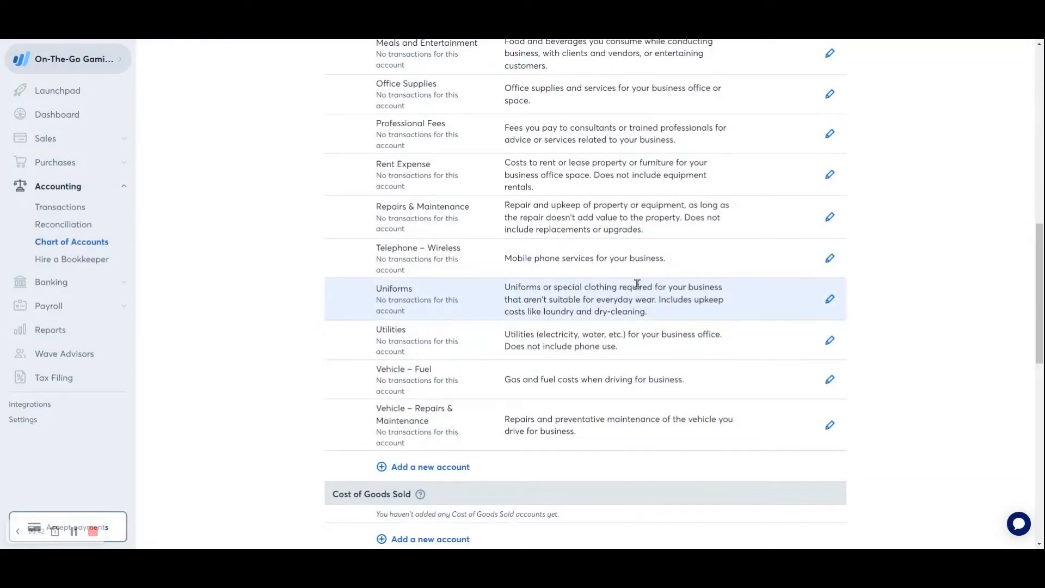
# - Add an account named "Office Expense" to the Operating Expense category and save it
pyautogui.scroll(2, 586, 202)
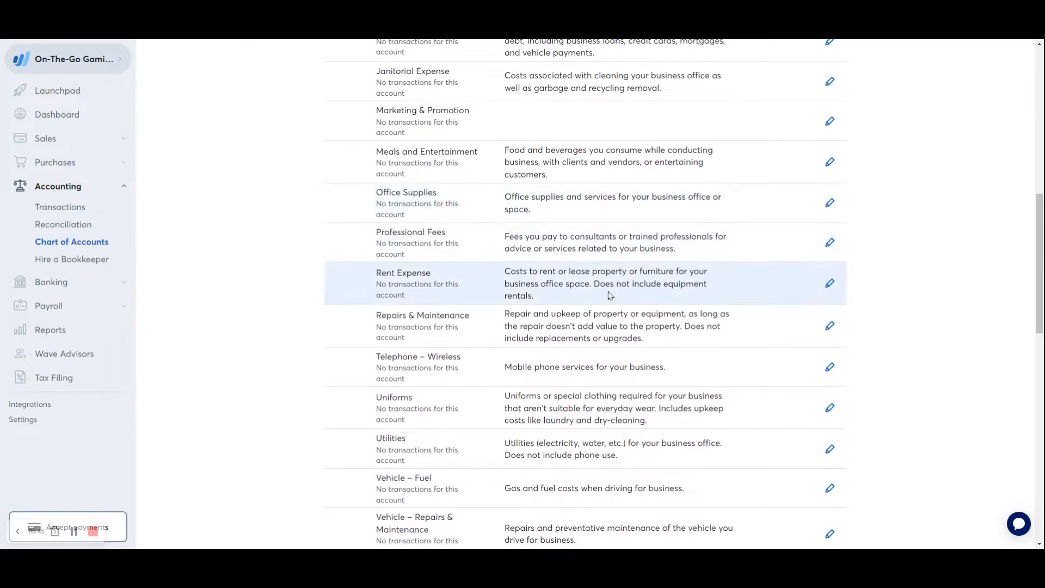
pyautogui.scroll(-2, 609, 294)
pyautogui.scroll(-1, 606, 293)
pyautogui.click(422, 411)
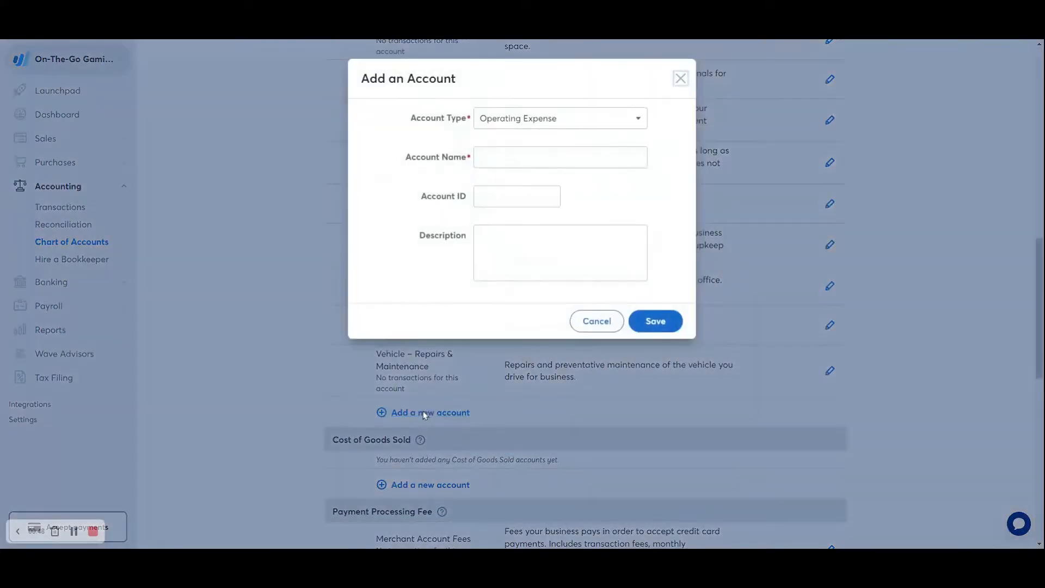
pyautogui.click(507, 160)
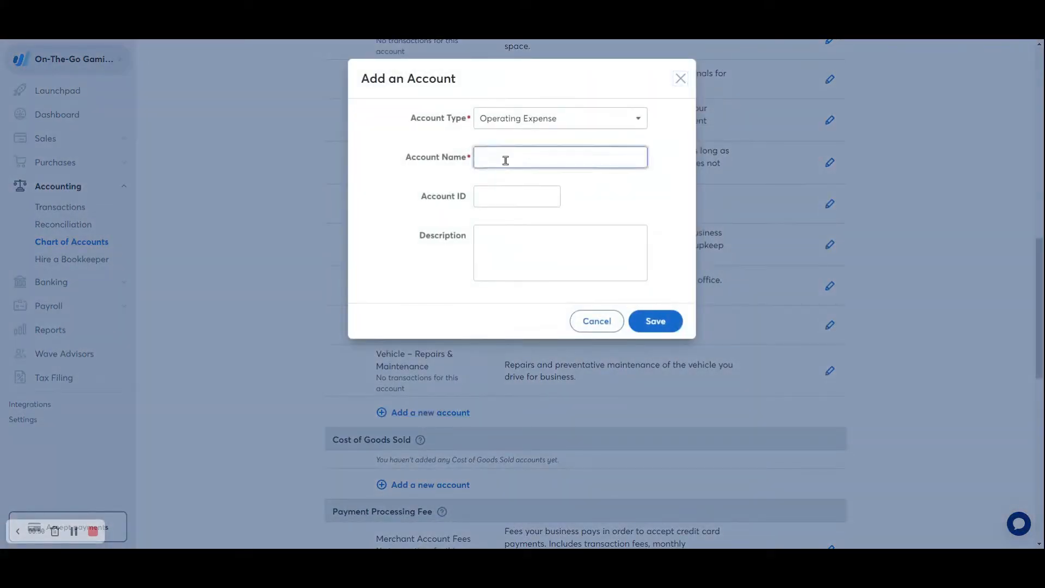
pyautogui.write('Office Expense')
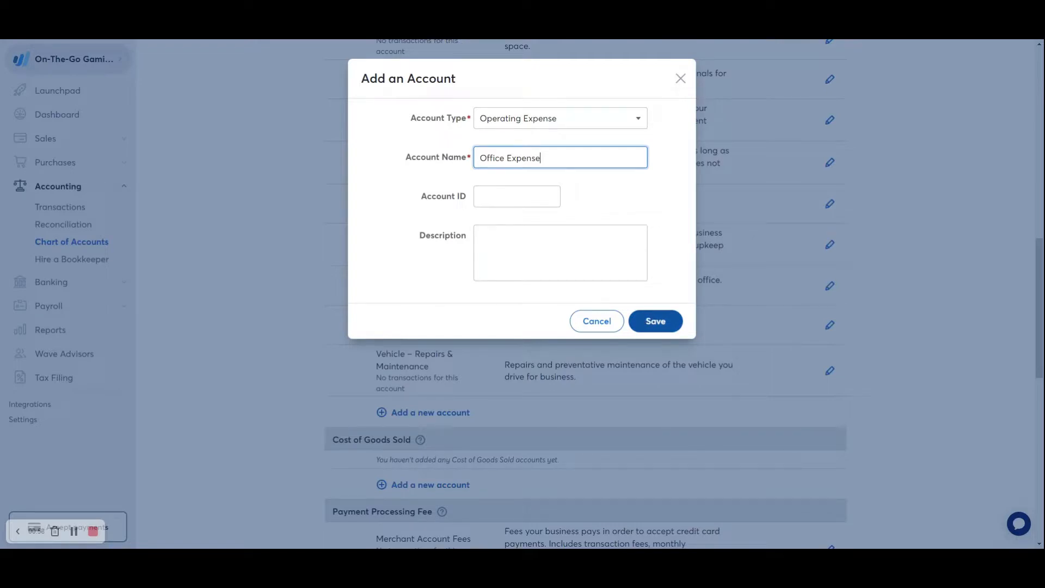
pyautogui.click(655, 321)
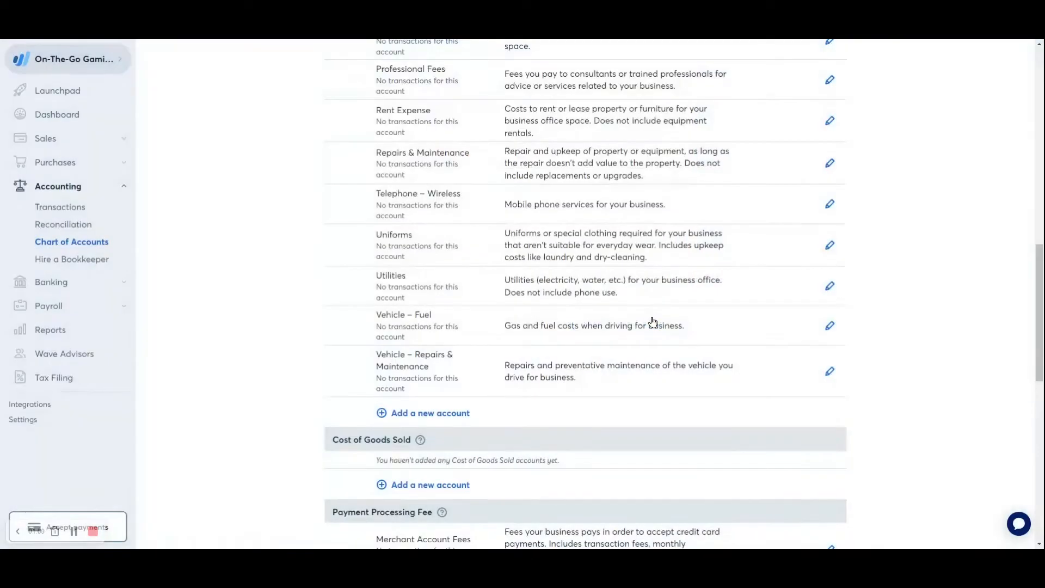
# - Create and save an account named "Cost of Goods Sold" in the Cost of Goods Sold category of the expense accounts
pyautogui.scroll(-2, 762, 305)
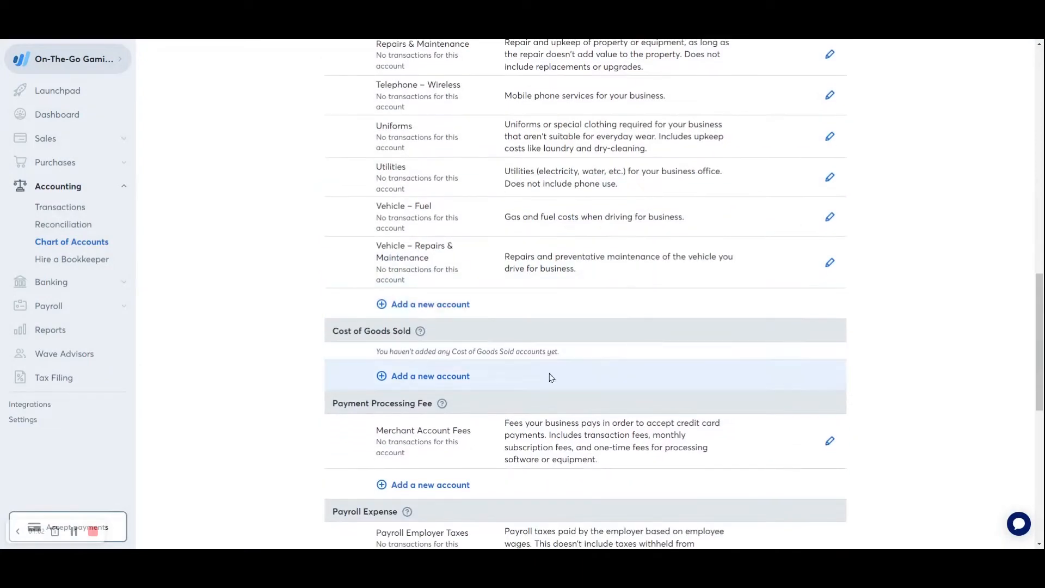
pyautogui.click(424, 379)
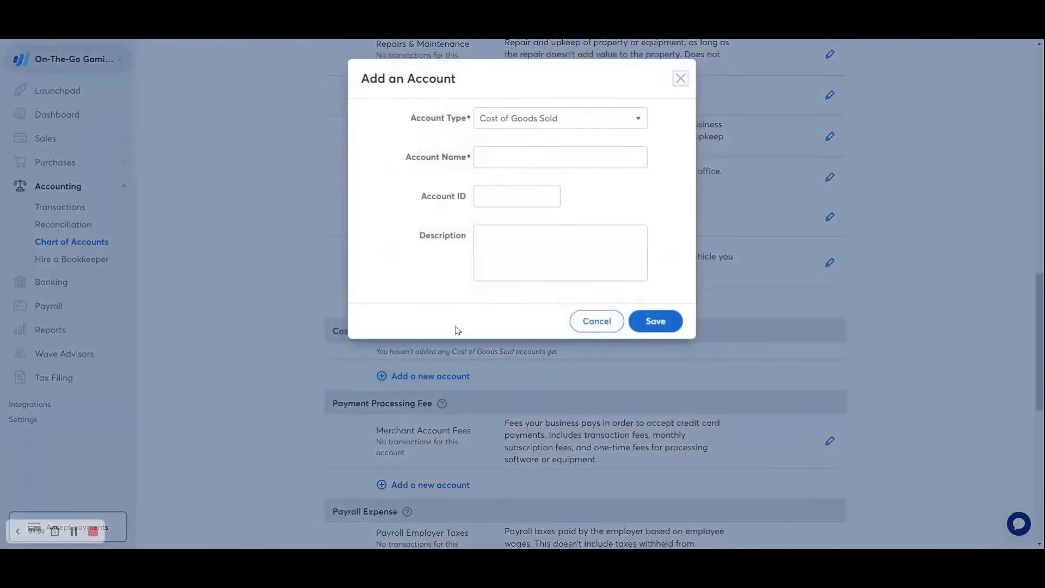
pyautogui.click(501, 158)
pyautogui.write('Cos')
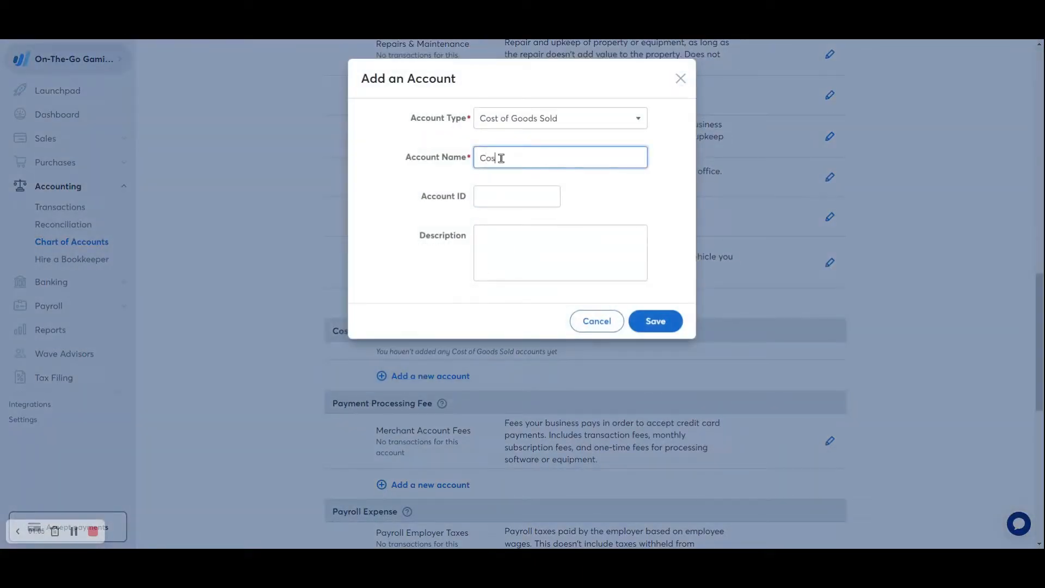
pyautogui.write('t of Goods Sold')
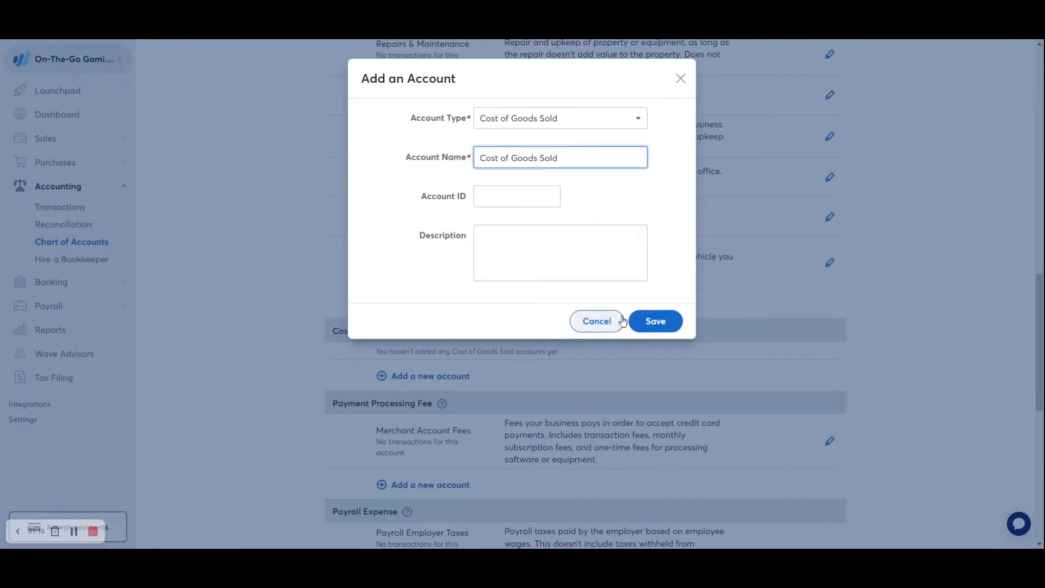
pyautogui.click(648, 330)
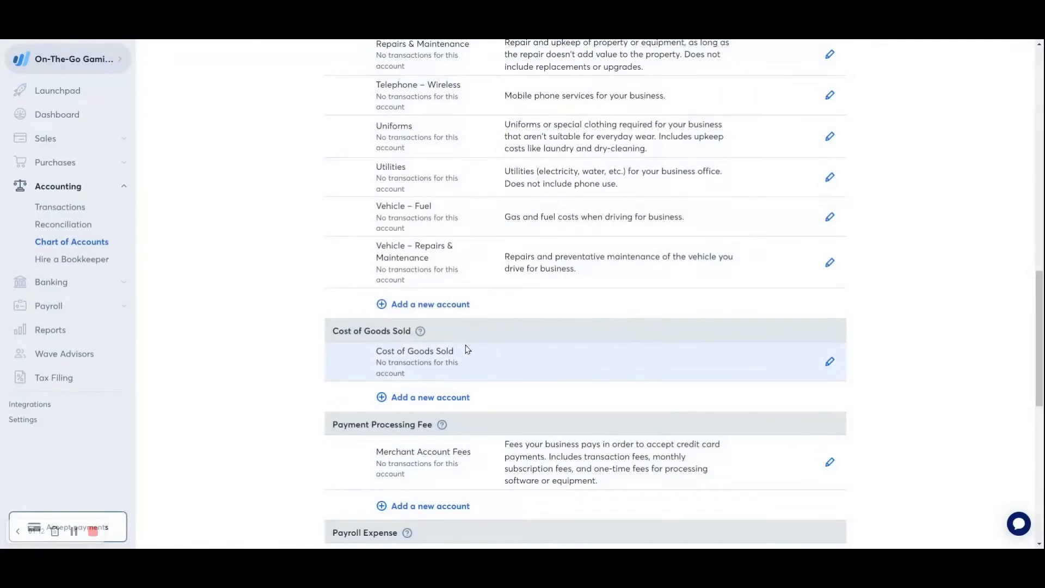
pyautogui.scroll(-2, 430, 348)
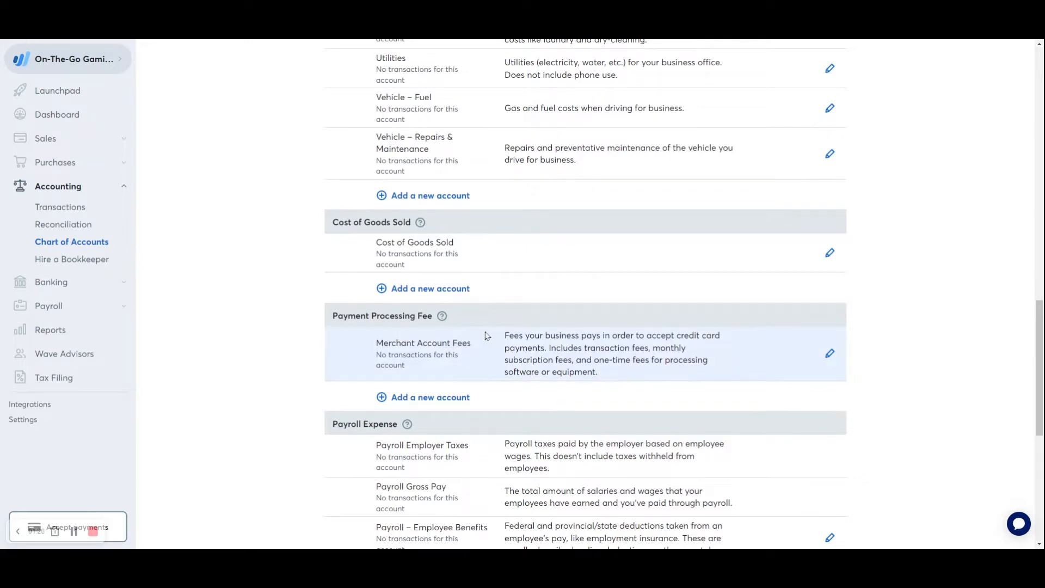
pyautogui.scroll(-2, 486, 336)
pyautogui.scroll(-1, 436, 338)
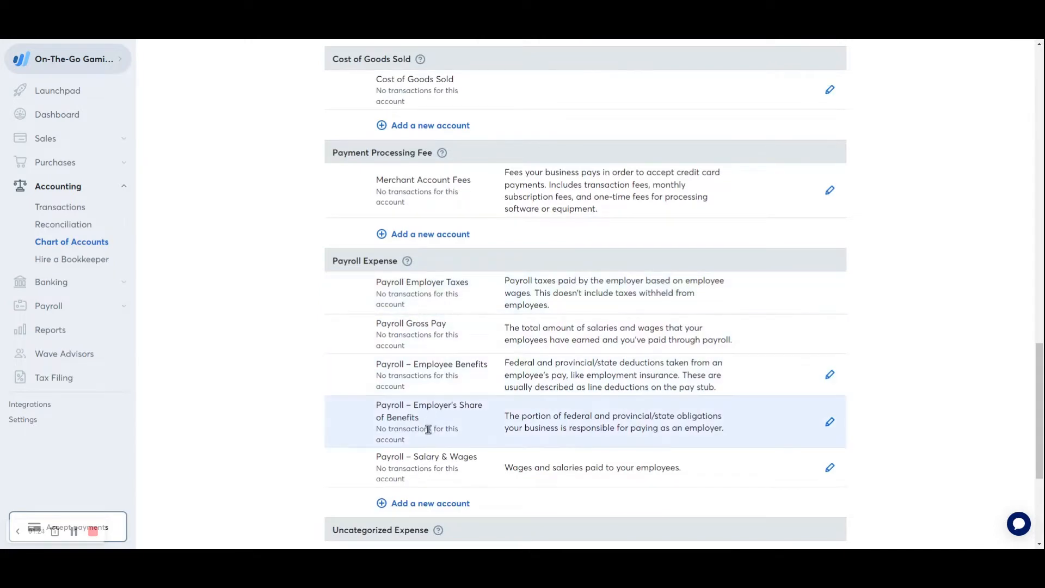
pyautogui.scroll(-2, 455, 369)
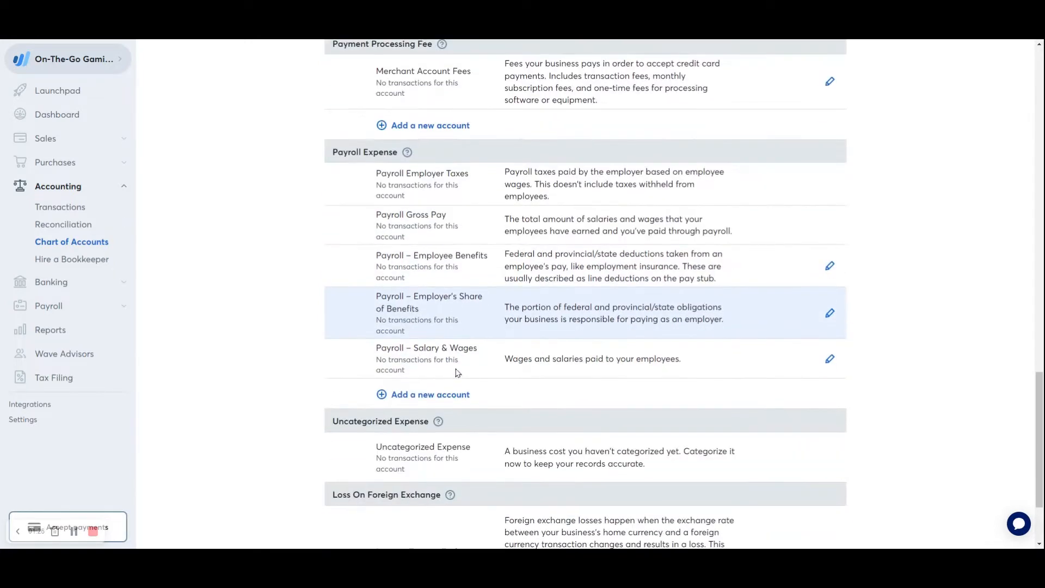
pyautogui.scroll(-1, 457, 373)
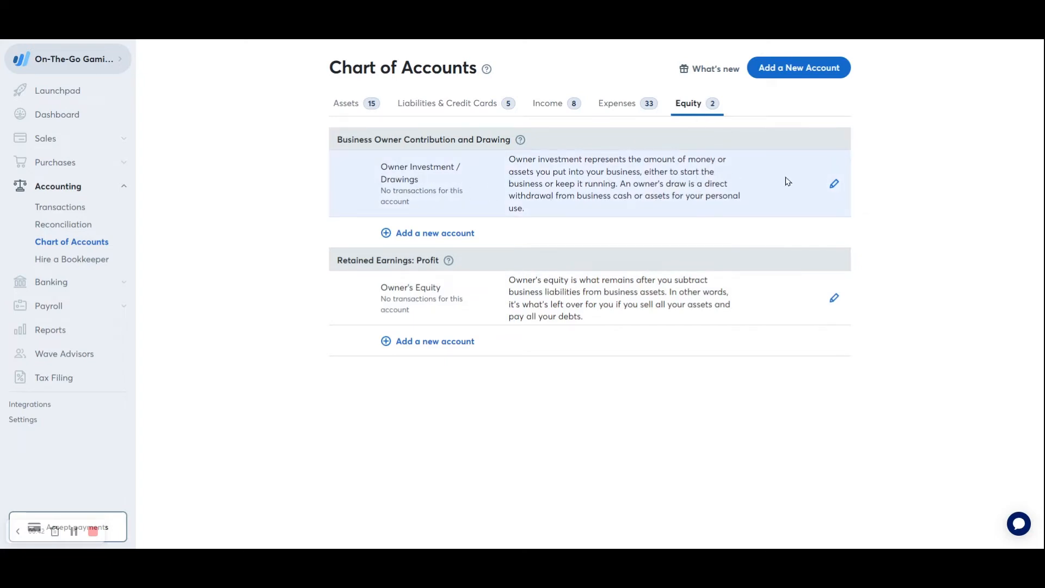
# - Append a hyphen and the first owner's name to the Owner Investment / Drawings equity account's name and save the change
pyautogui.click(829, 187)
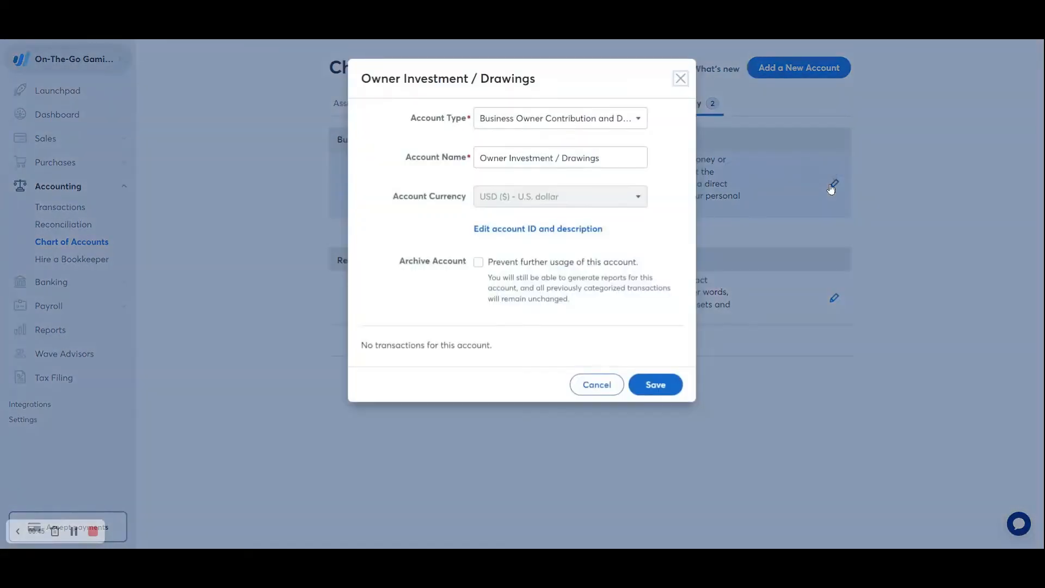
pyautogui.click(602, 160)
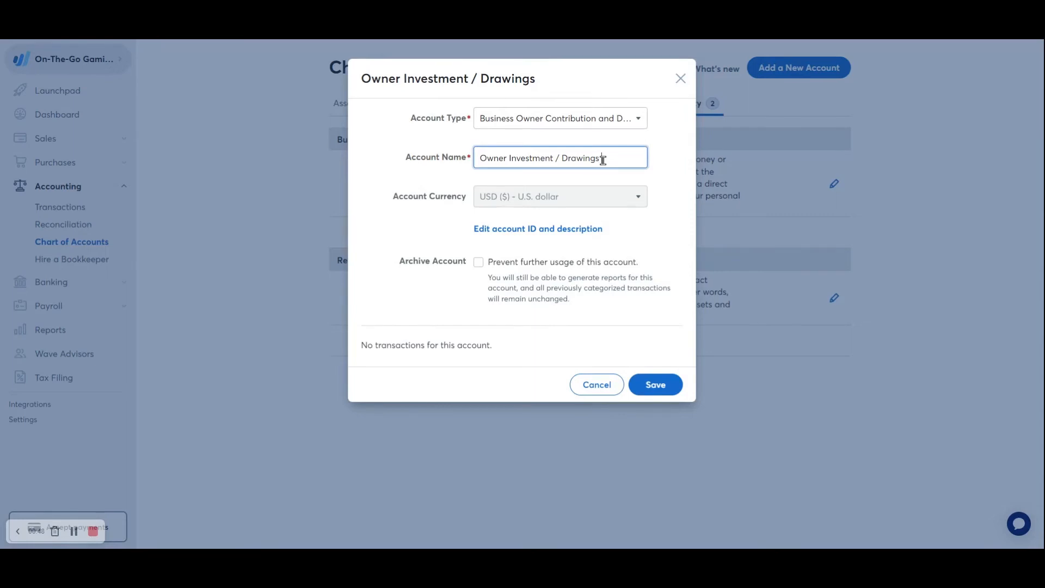
pyautogui.write('- Derek')
pyautogui.click(652, 385)
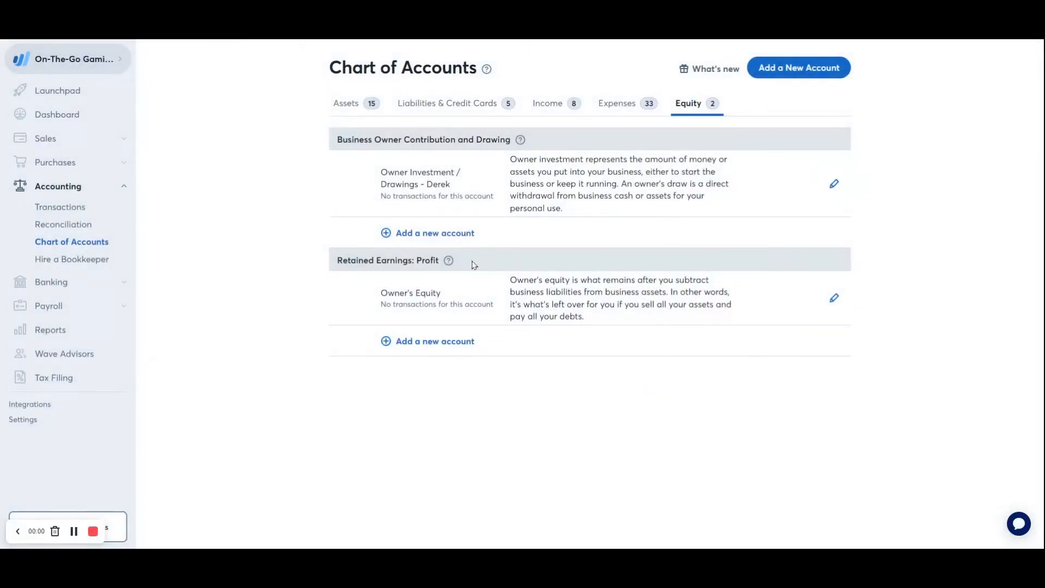
# - Add a Business Owner Contribution and Drawing account named "Owner Investment / Drawings -" followed by the second owner's name, and save it
pyautogui.click(441, 234)
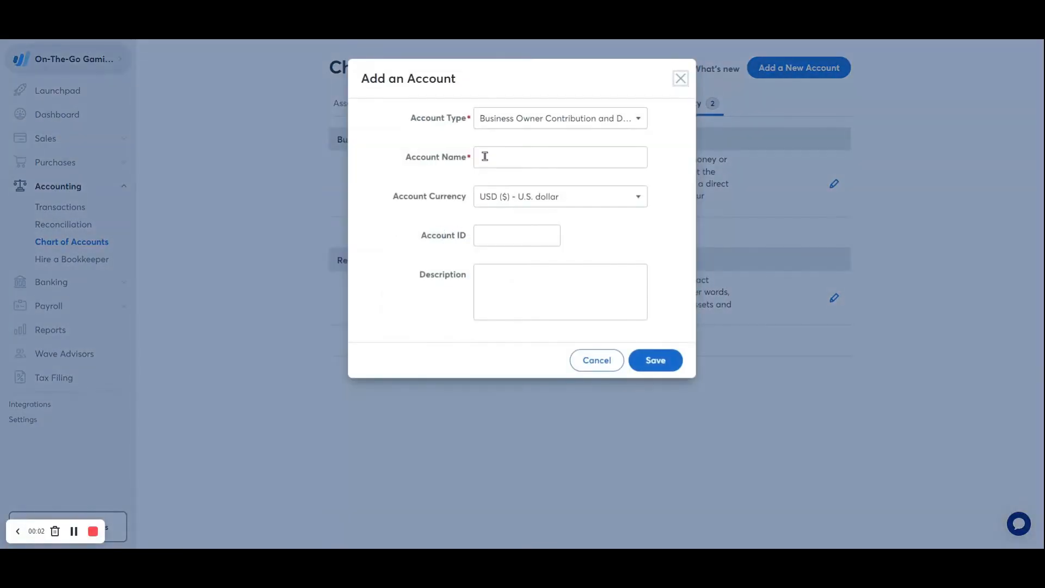
pyautogui.click(484, 156)
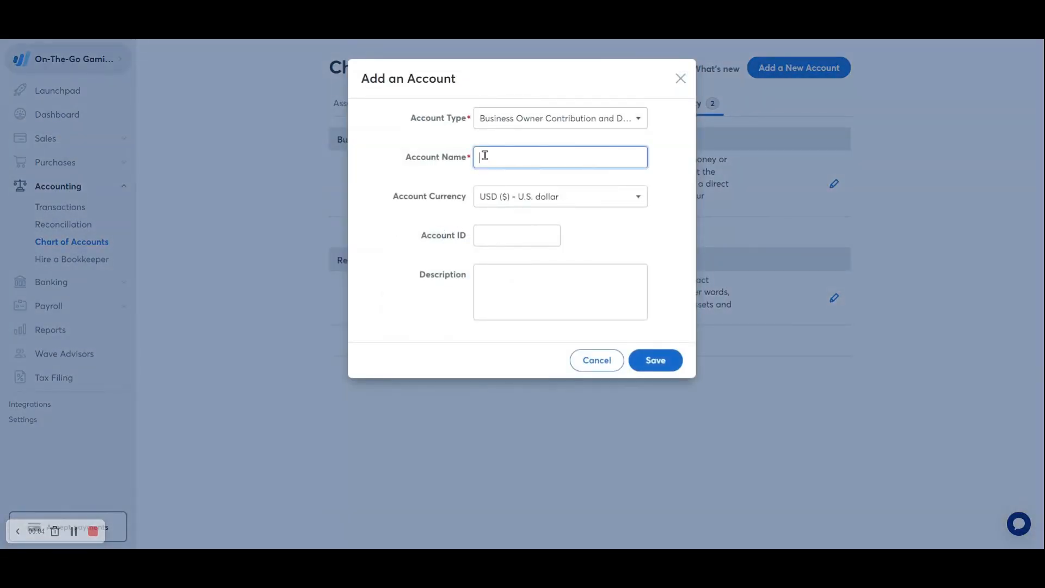
pyautogui.write('Owner Investment / Drawings')
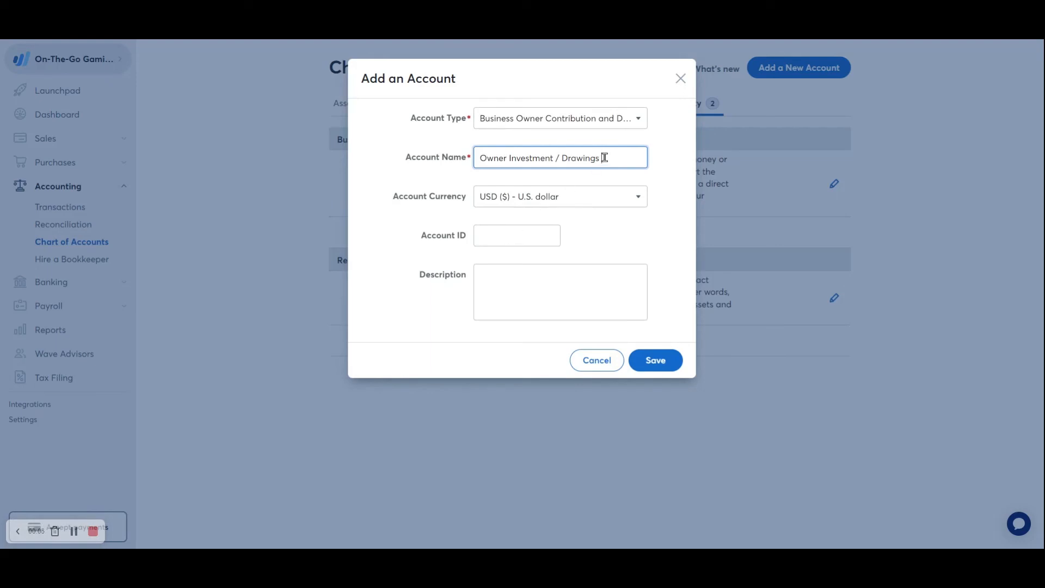
pyautogui.write('- Samantha')
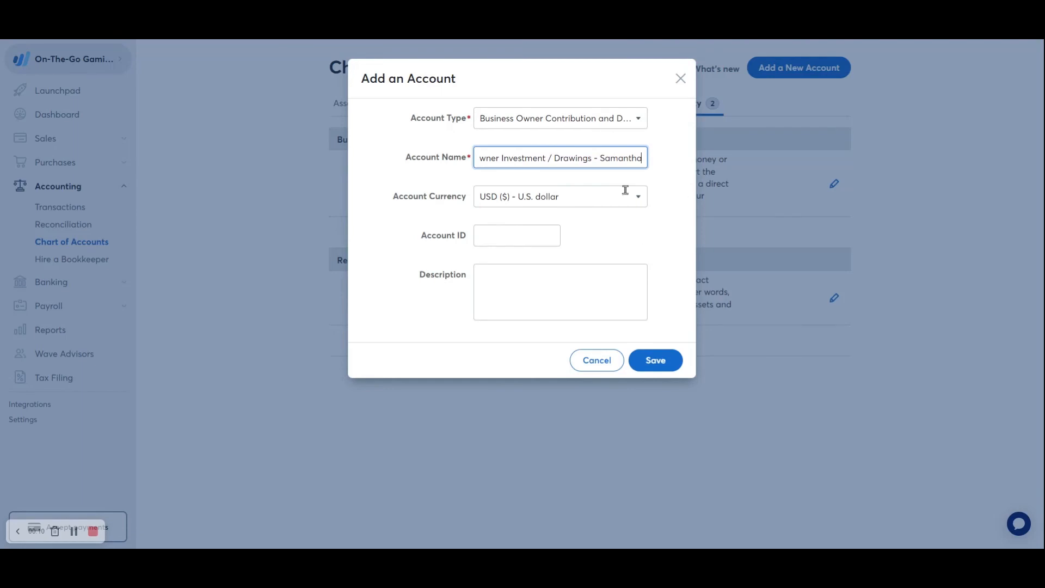
pyautogui.click(657, 360)
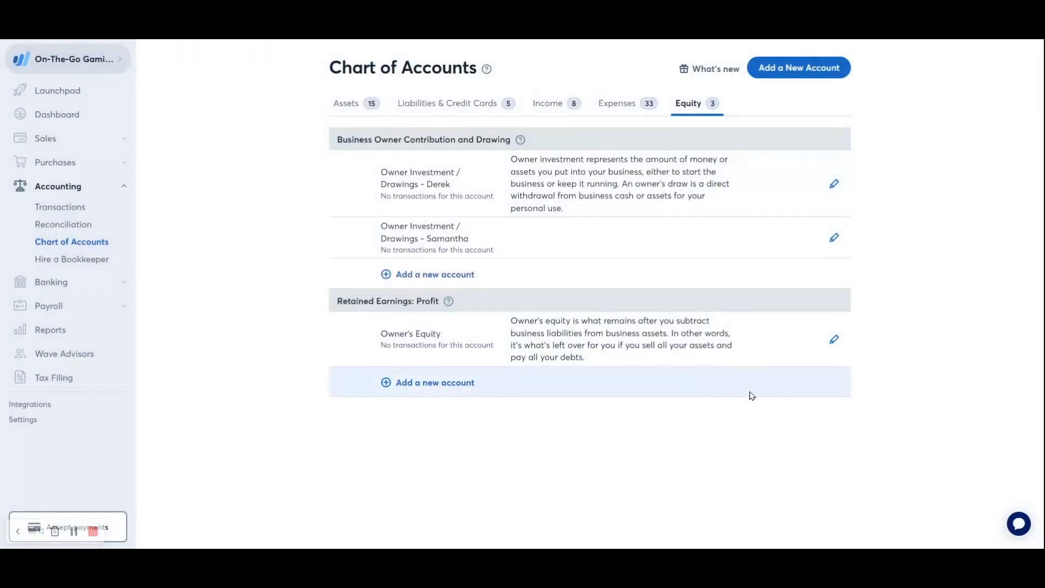